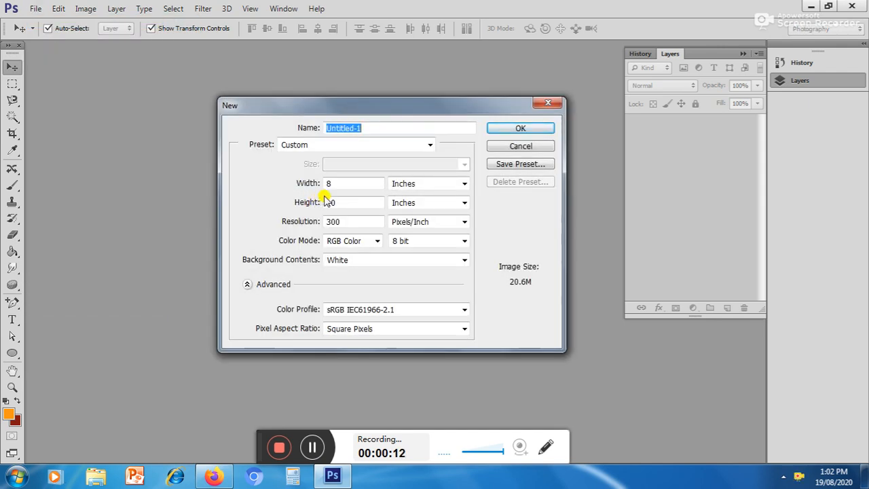
Step: Create a new 8 × 10 inch RGB document at 300 pixels/inch with a white background
left_click(360, 182)
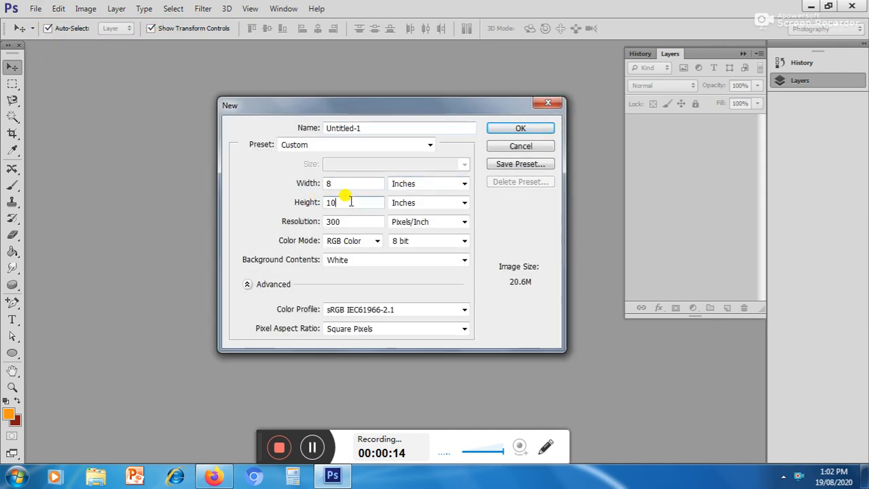
left_click(342, 262)
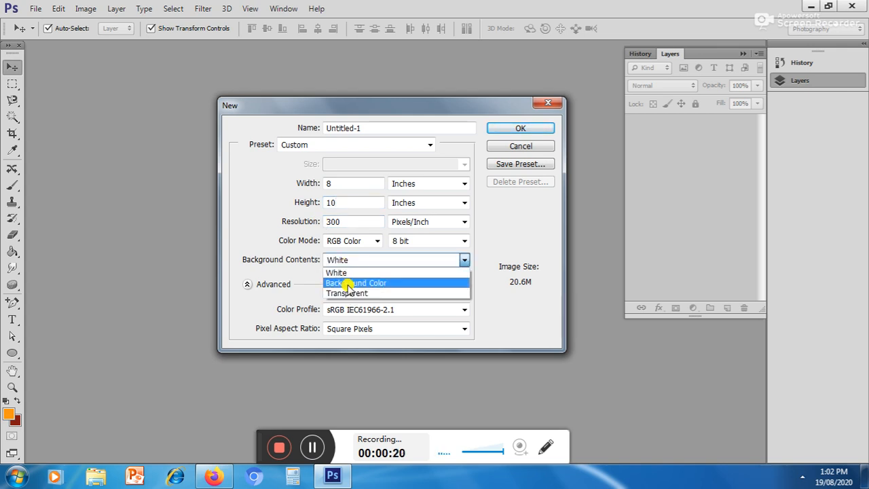
left_click(337, 272)
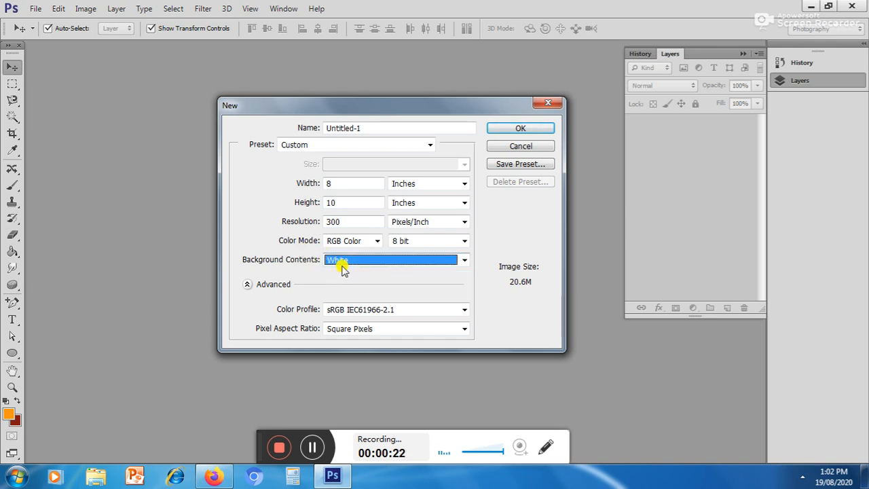
left_click_drag(347, 220, 313, 215)
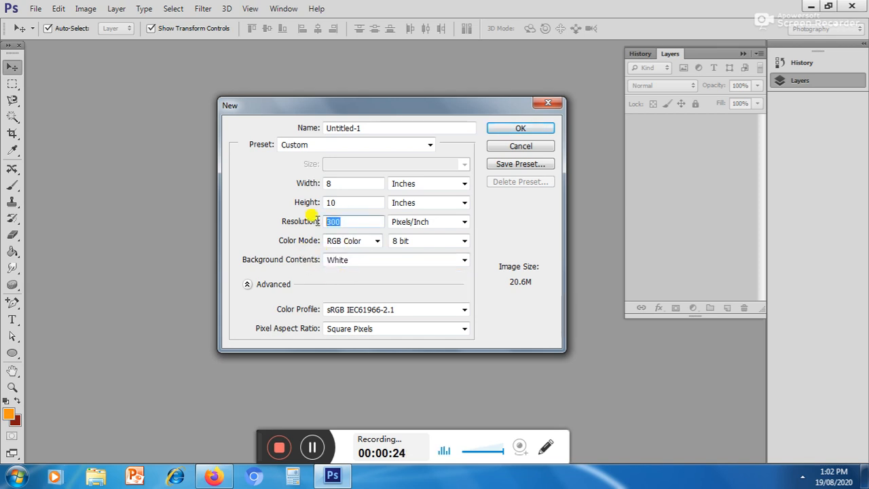
left_click(512, 129)
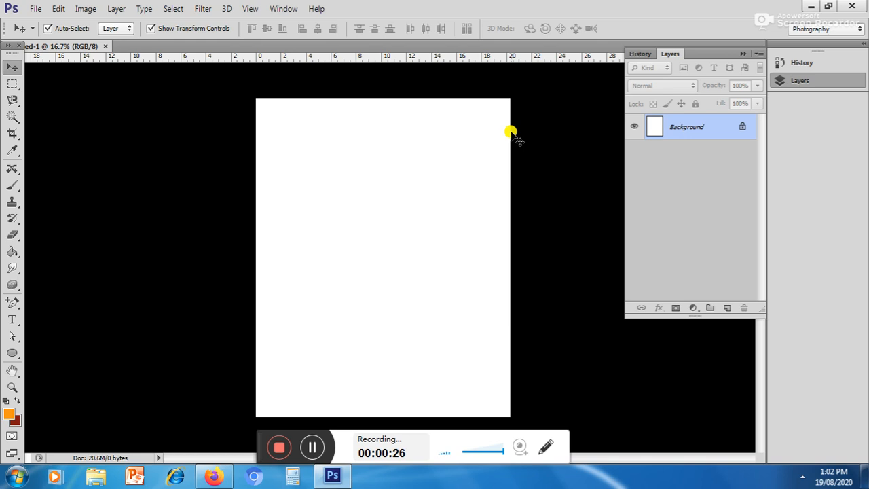
Step: Set the foreground colour to dark red 5f0b10 and fill the white background with it using the Paint Bucket
left_click(13, 252)
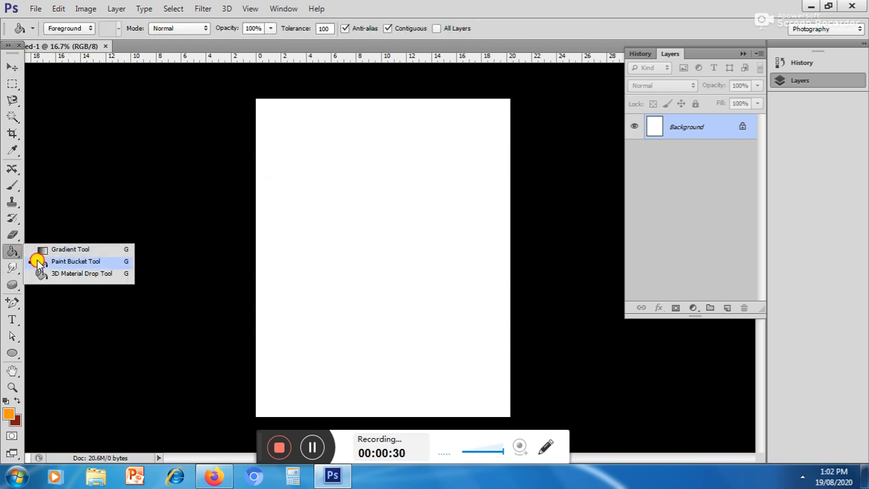
left_click(37, 261)
left_click(6, 416)
left_click_drag(310, 235, 192, 286)
left_click_drag(358, 185, 359, 246)
left_click_drag(197, 284, 191, 298)
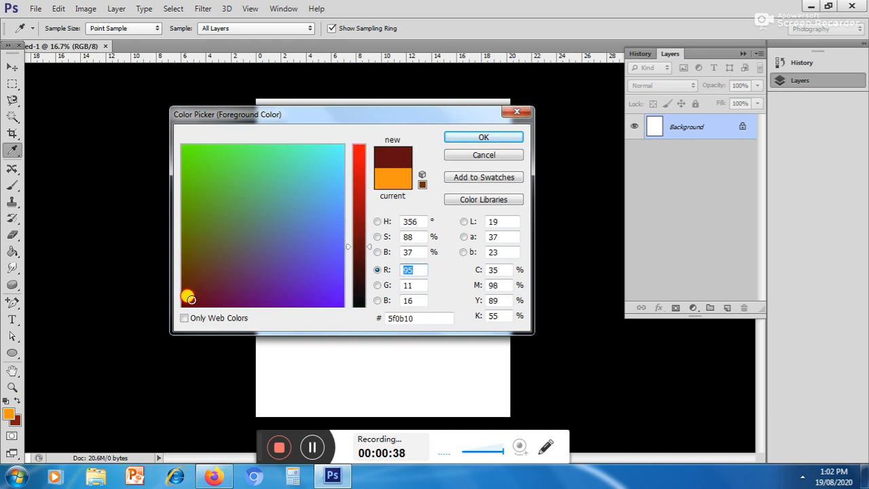
key("g")
left_click(488, 138)
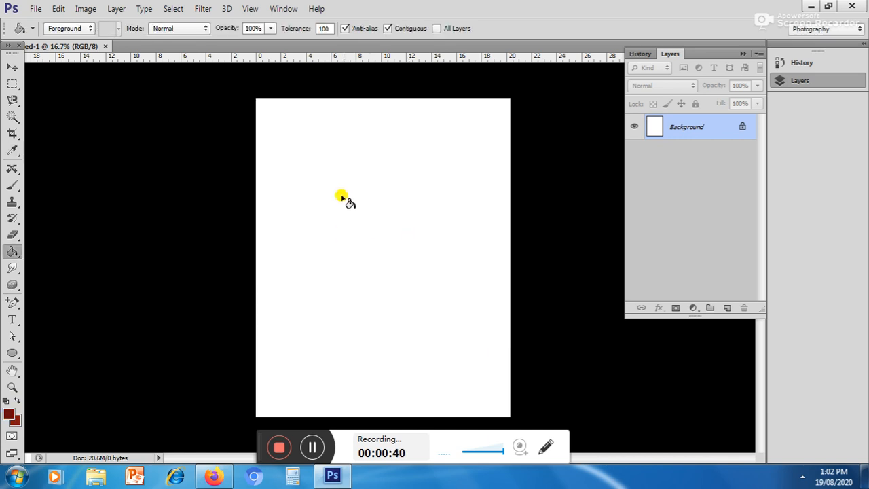
left_click(345, 187)
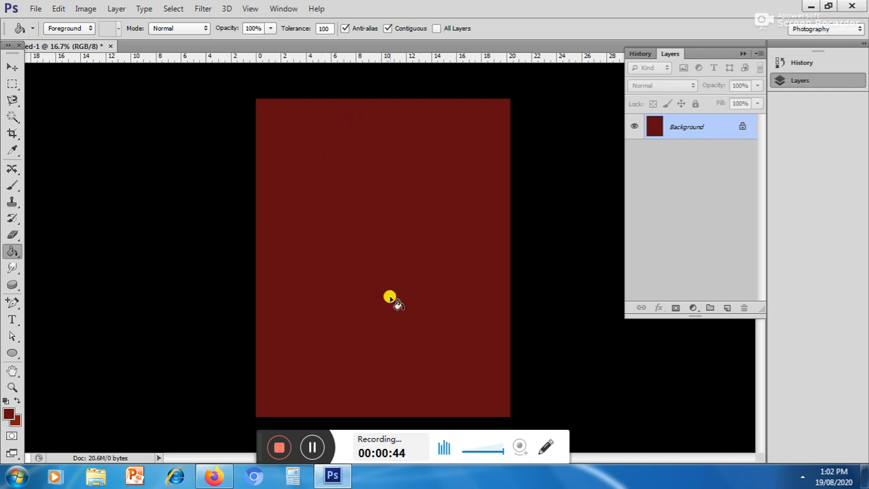
Step: Open the lady photo from the actors folder in My Pictures
left_click(35, 8)
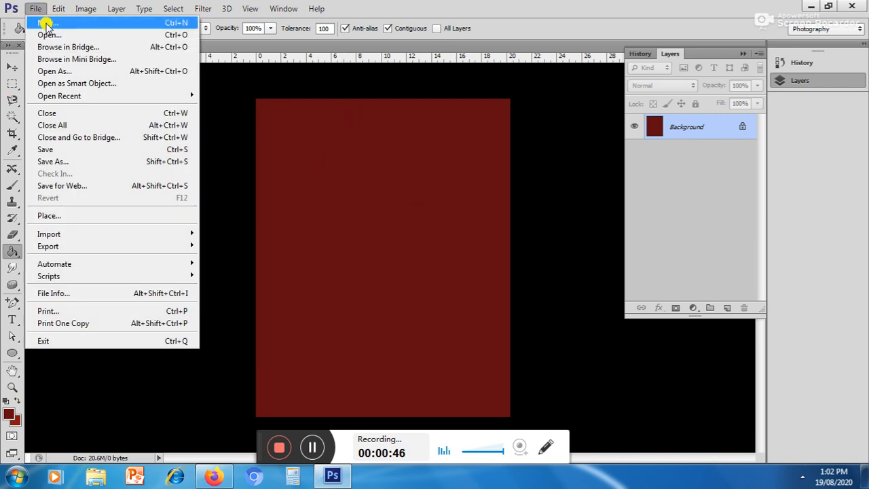
left_click(46, 36)
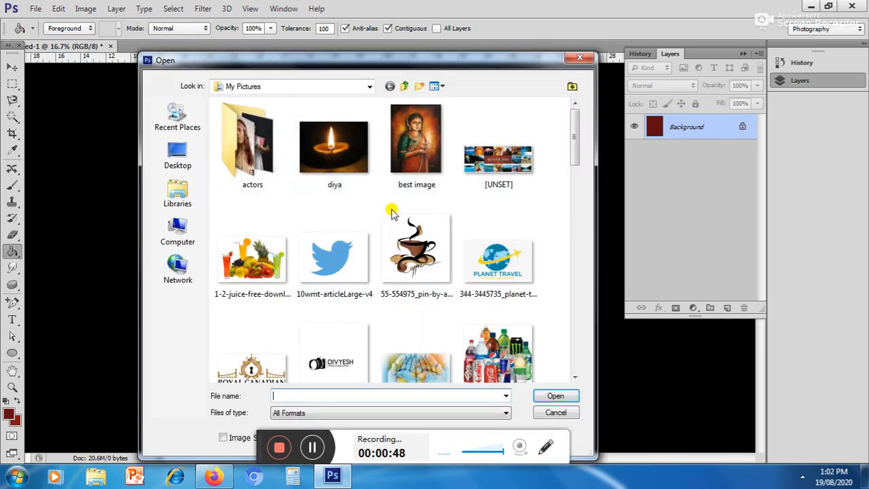
double_click(253, 122)
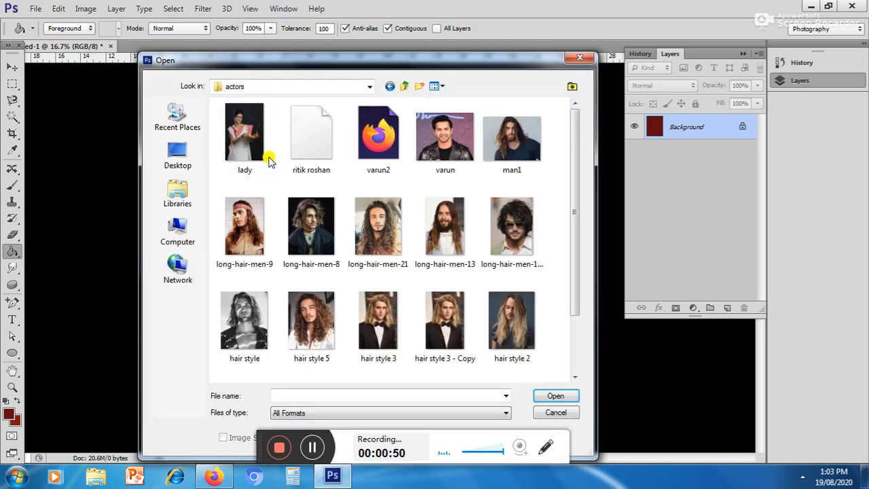
double_click(252, 130)
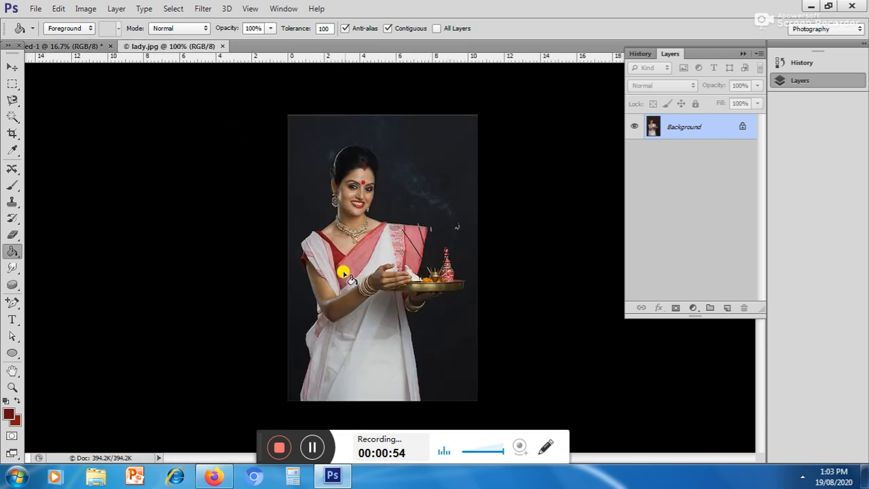
Step: Apply a Levels adjustment to the lady photo with black input level 17 and white input level 197
left_click(12, 67)
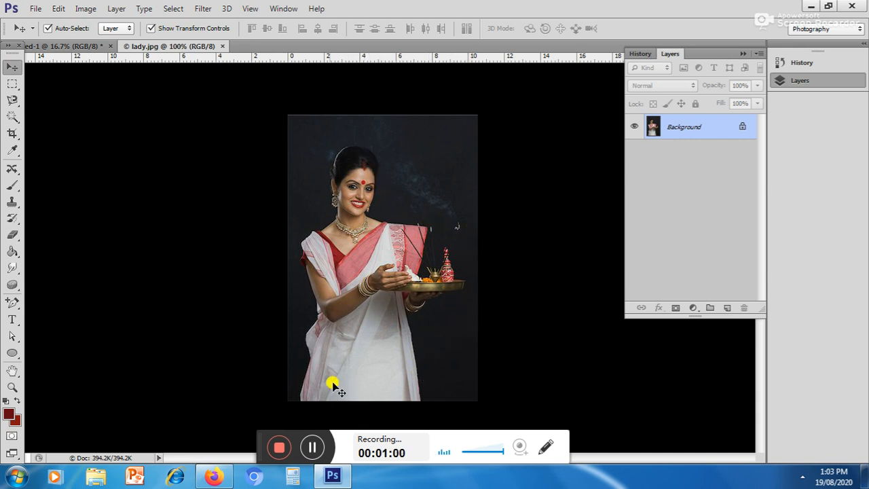
left_click(85, 9)
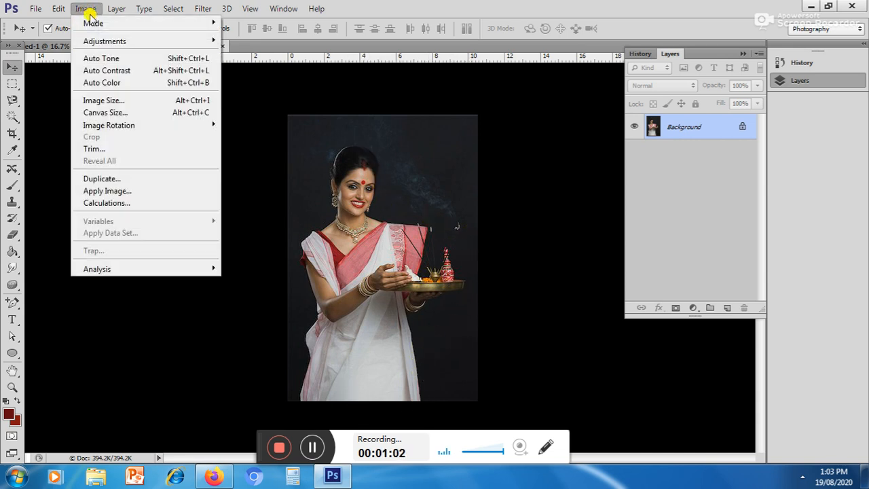
mouse_move(95, 42)
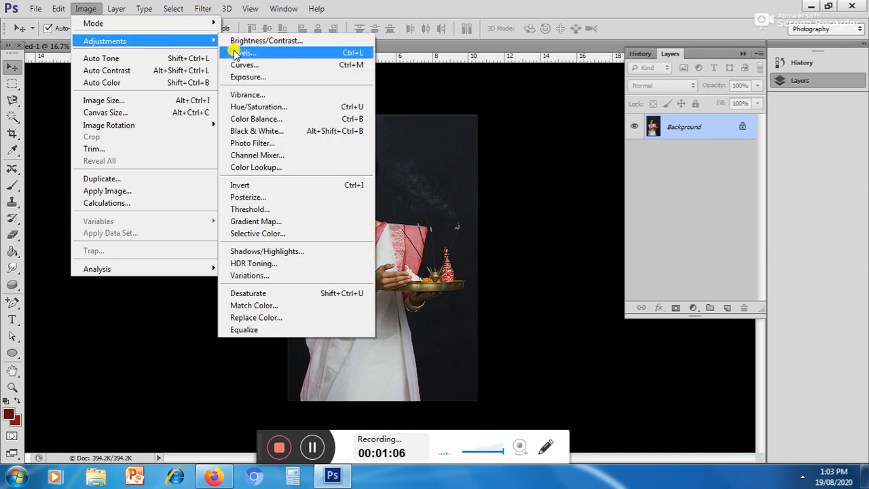
left_click(235, 55)
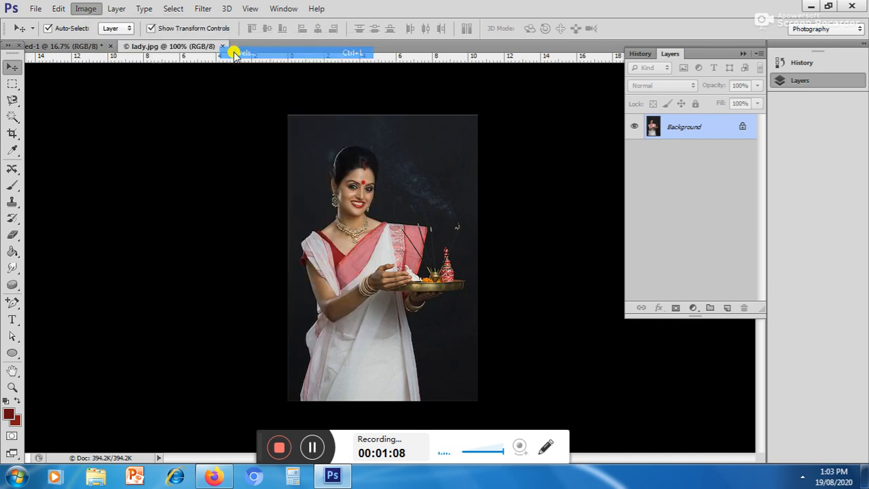
left_click_drag(528, 174, 535, 174)
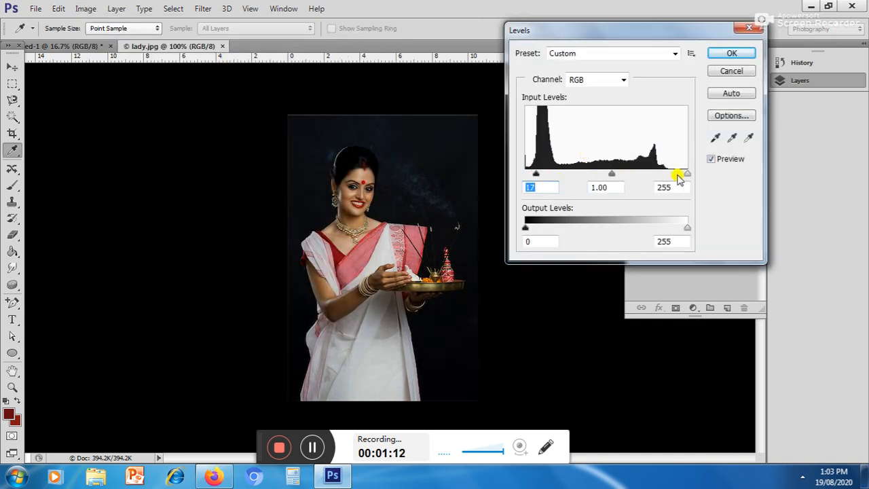
left_click_drag(686, 175, 651, 178)
left_click(730, 52)
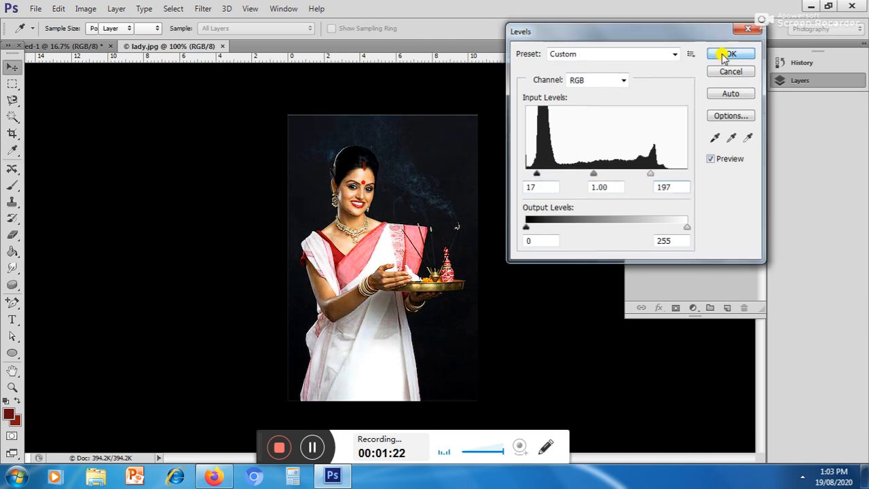
key("v")
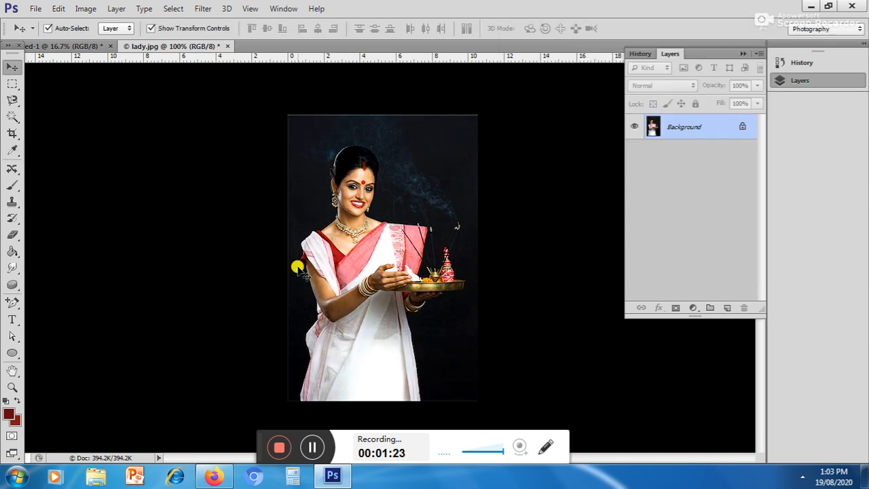
Step: Select the woman and her tray by tracing around their outline with the Magnetic Lasso and closing the selection
left_click(12, 116)
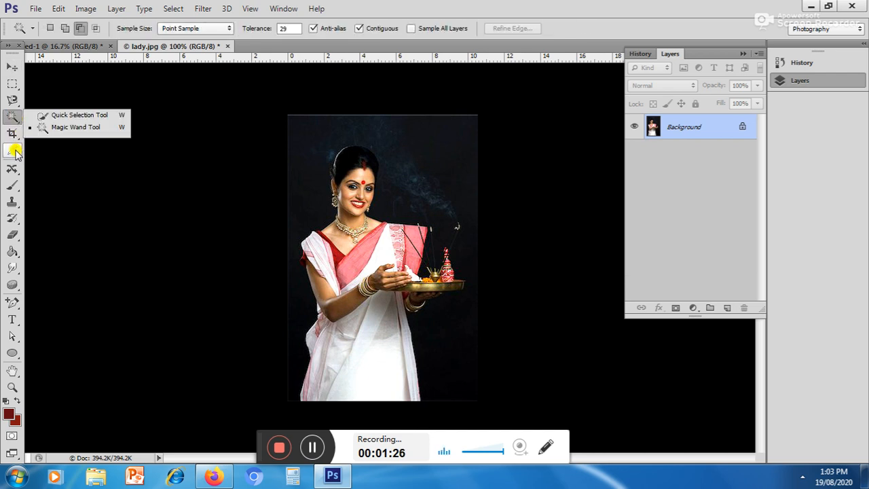
left_click_drag(12, 99, 61, 128)
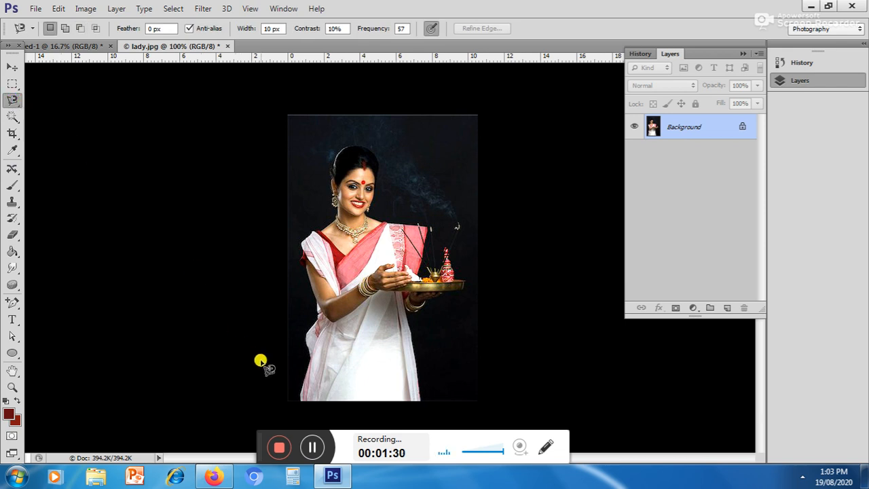
left_click(299, 401)
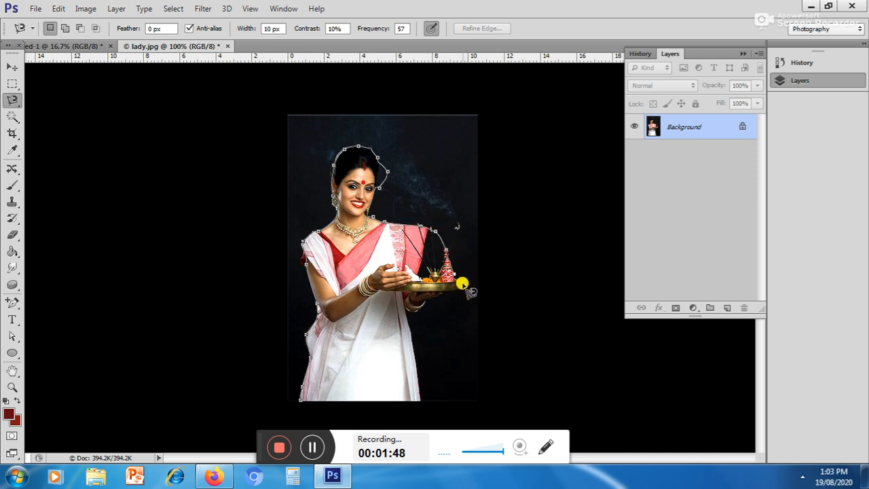
key("Escape")
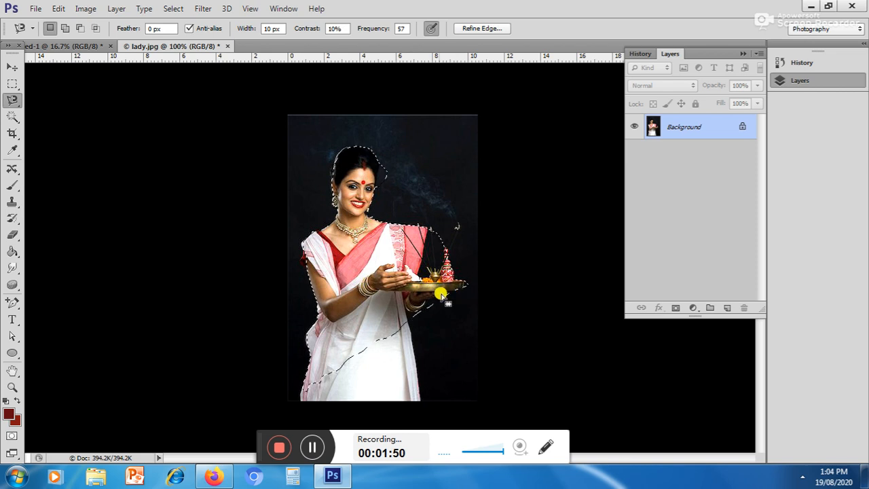
left_click(299, 401)
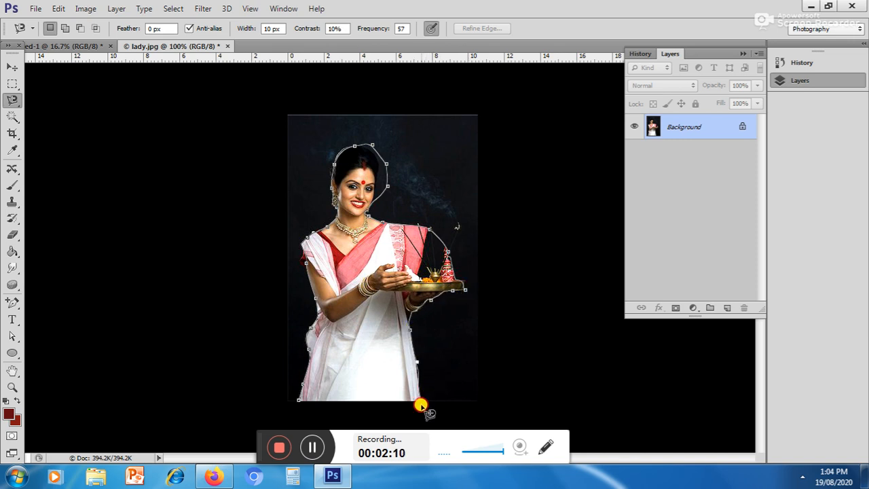
left_click(292, 401)
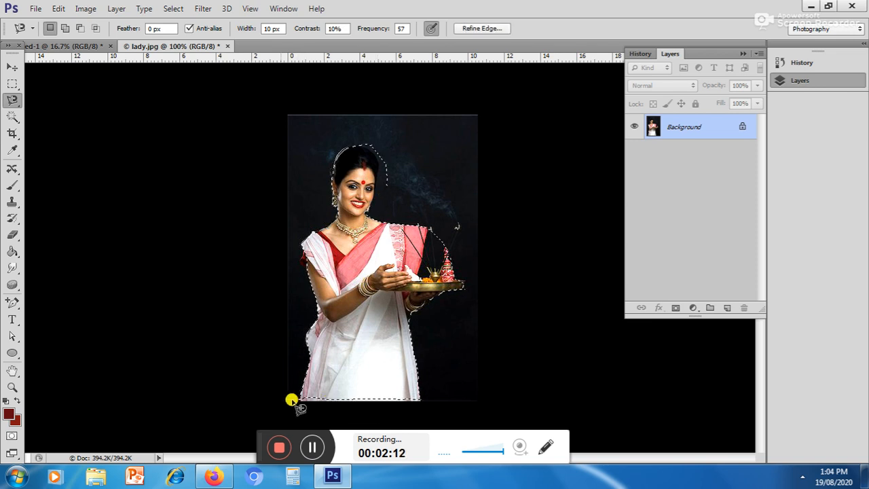
Step: Copy the selected woman into the dark red document as a new layer and close lady.jpg
left_click_drag(170, 46, 355, 150)
left_click(12, 67)
left_click_drag(335, 266, 290, 267)
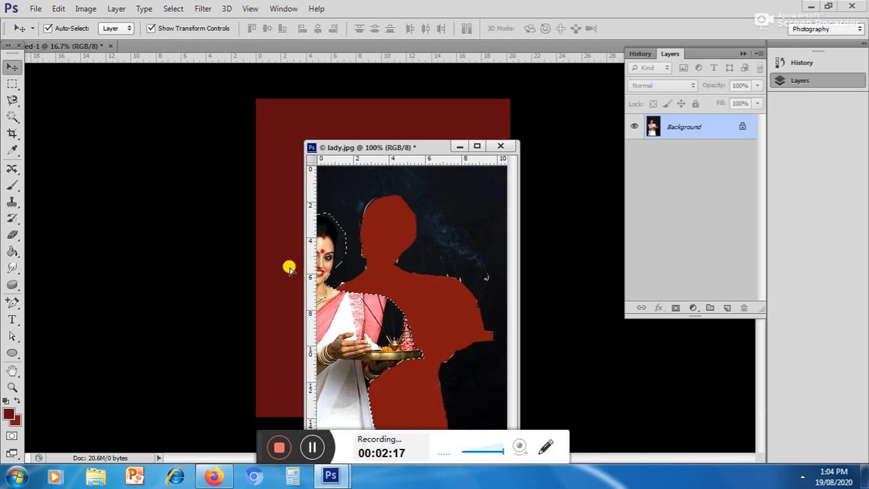
left_click(499, 148)
left_click(444, 187)
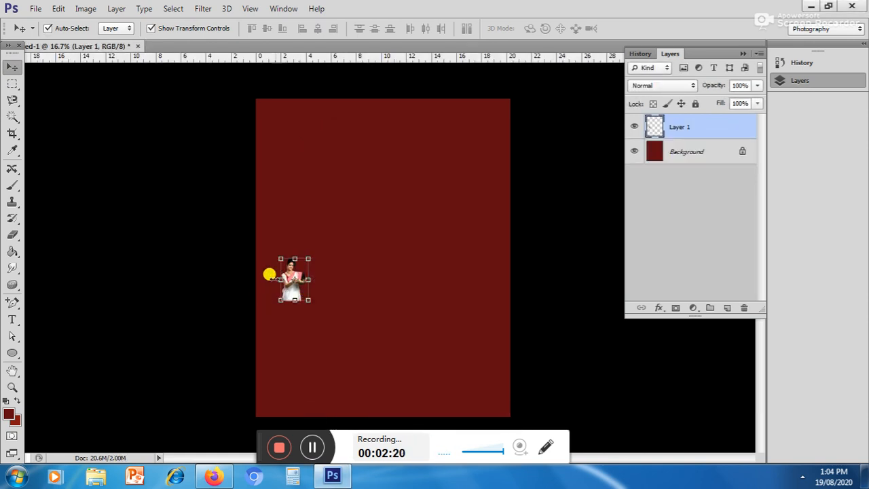
left_click_drag(295, 279, 328, 236)
left_click_drag(288, 273, 345, 196)
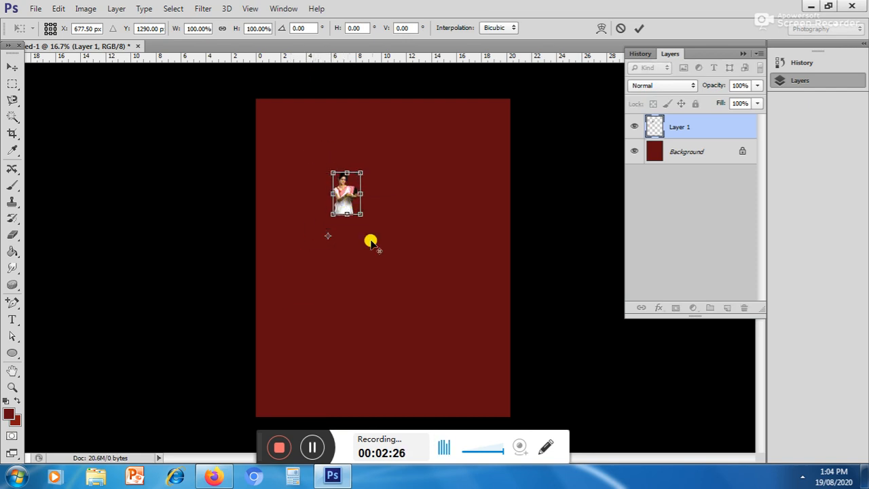
left_click_drag(358, 212, 390, 271)
key("Escape")
key("Escape")
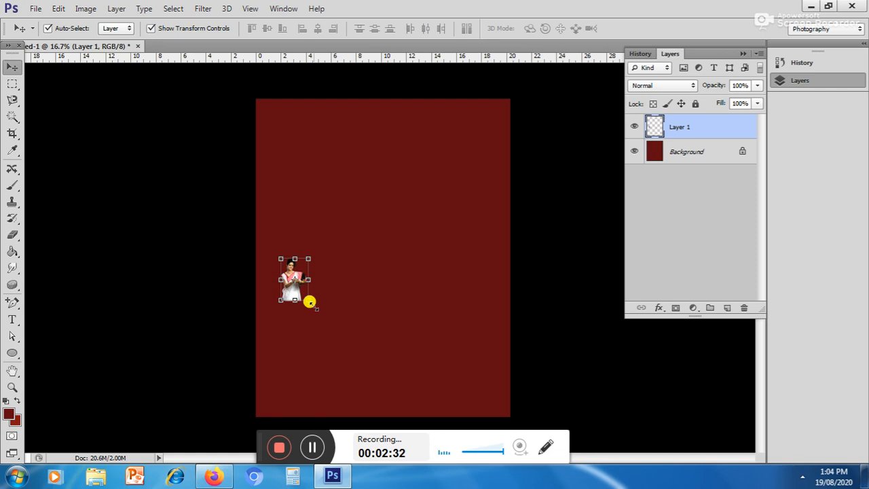
Step: Scale the woman's layer to about 602% width and 645% height, and move it to the lower middle of the canvas
left_click_drag(305, 298, 377, 415)
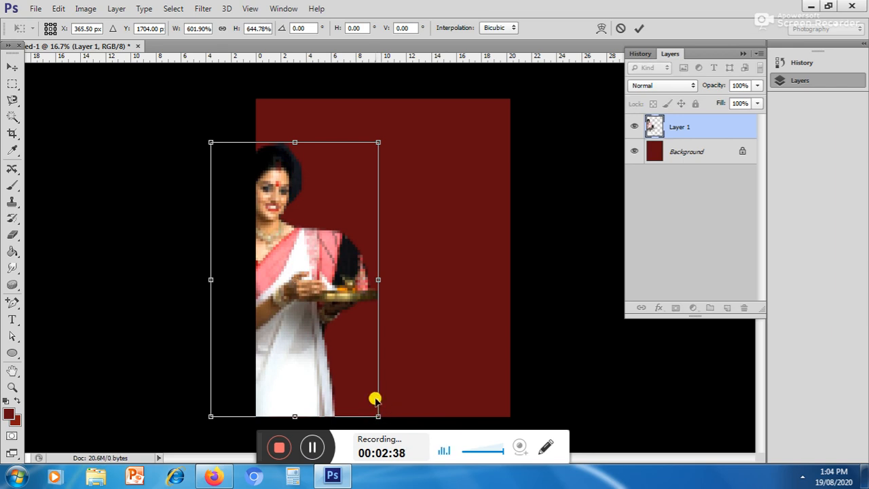
key("Return")
left_click_drag(307, 284, 410, 288)
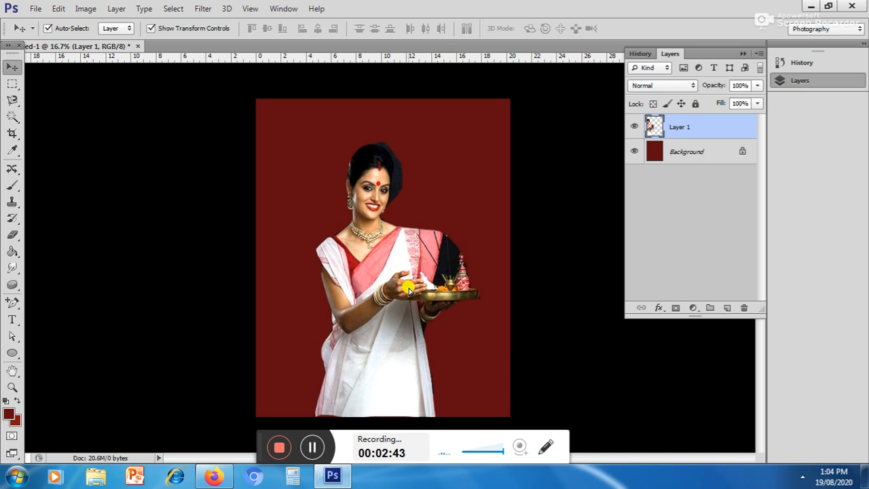
left_click(512, 191)
Step: Lower the opacity of the woman's layer to 27%
left_click(383, 243)
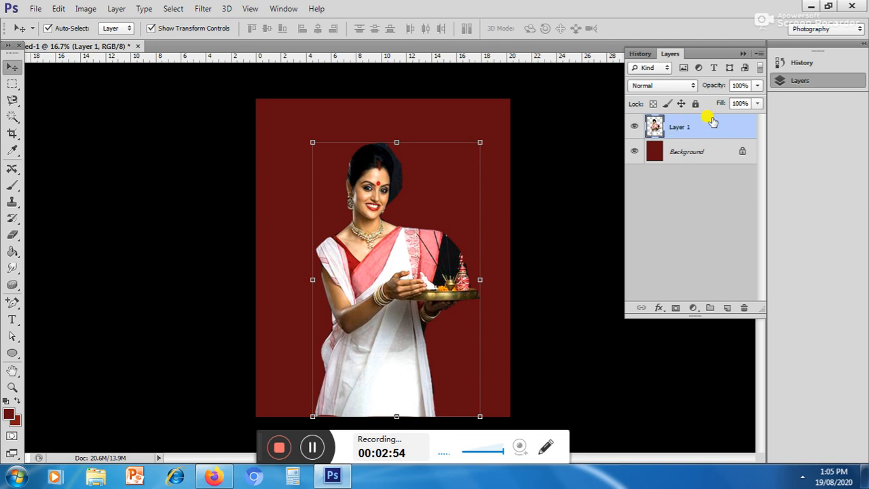
left_click(758, 85)
left_click_drag(758, 102, 713, 109)
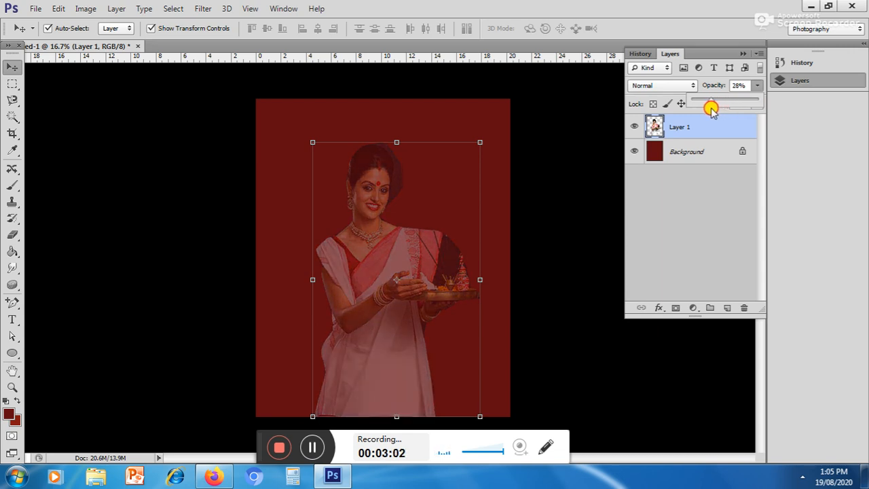
left_click(521, 208)
left_click(397, 272)
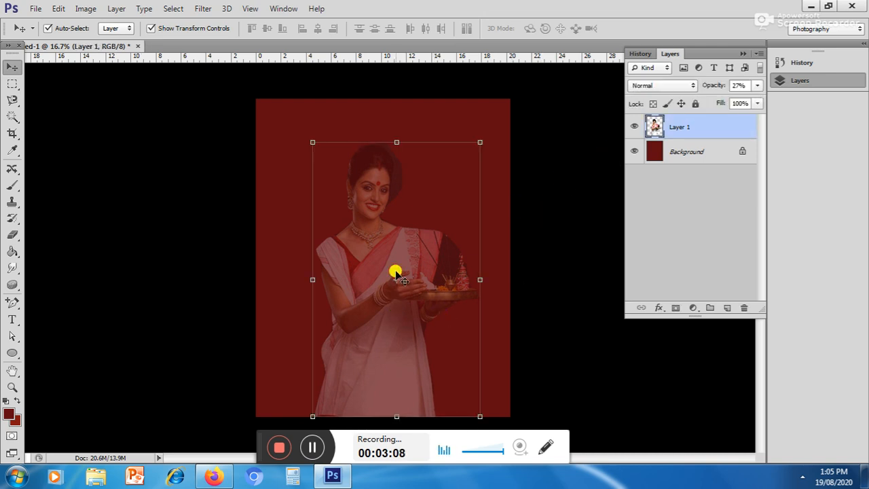
Step: Duplicate the faded woman's layer and shift the copy to the right so both figures overlap side by side
right_click(680, 129)
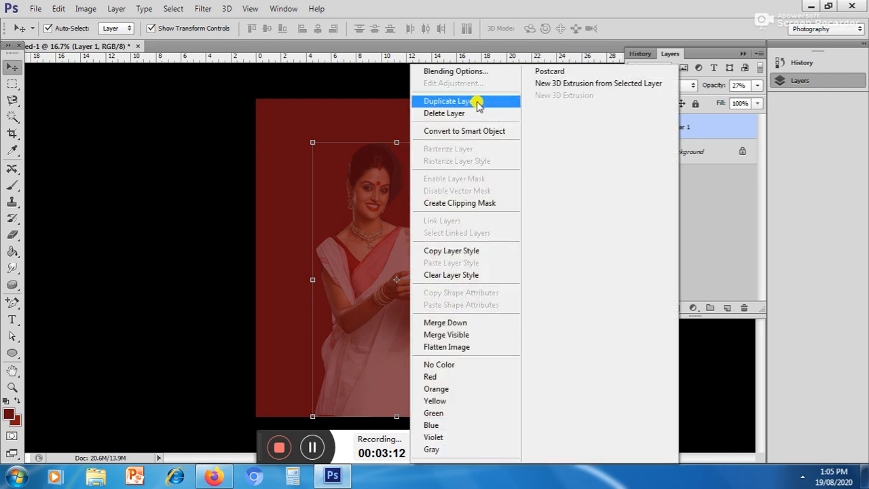
left_click(110, 14)
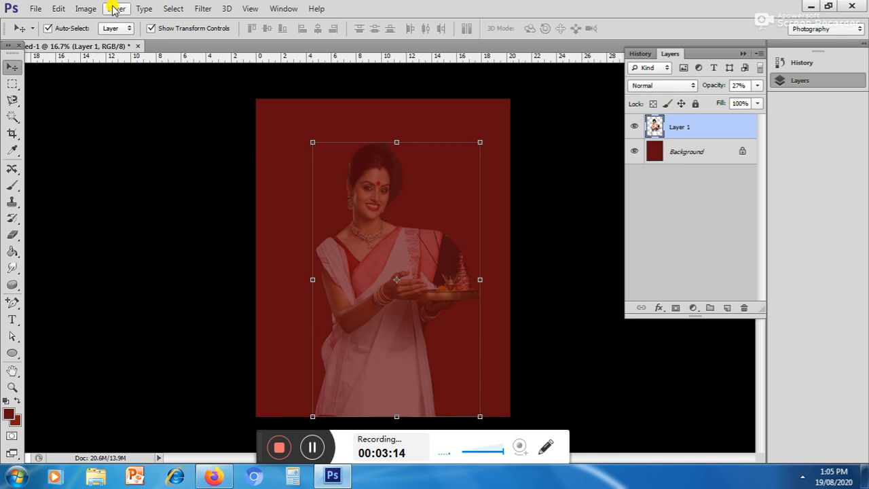
left_click(114, 8)
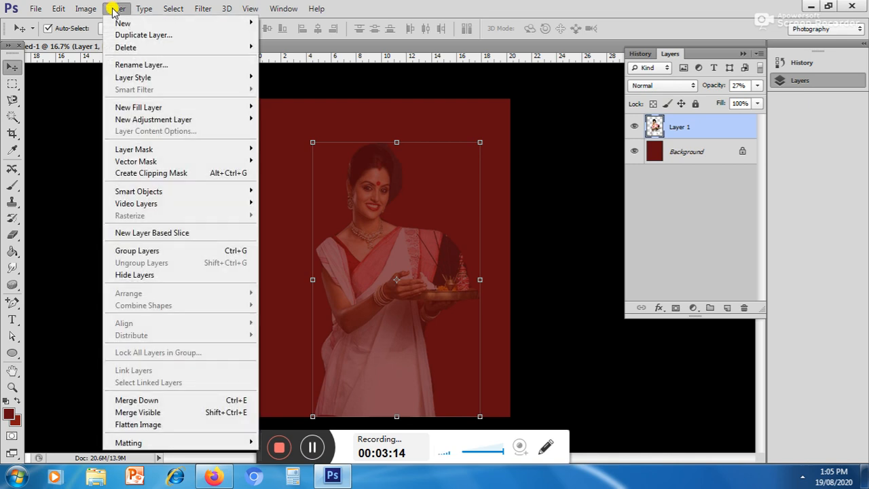
left_click(690, 131)
right_click(689, 128)
left_click(462, 103)
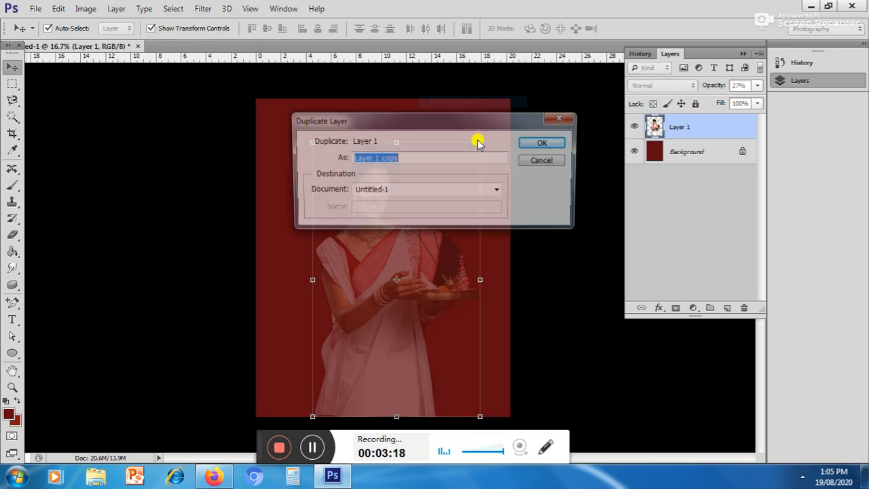
left_click(538, 146)
left_click_drag(394, 258, 452, 273)
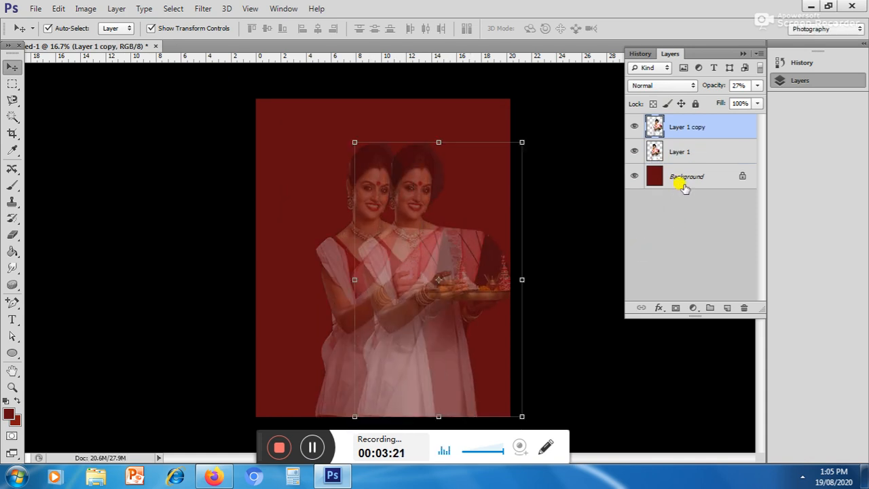
Step: Raise the copied woman's opacity to 100% and move her slightly left, closer to the faded figure
left_click(757, 86)
left_click_drag(720, 102, 759, 112)
left_click_drag(469, 240, 423, 257)
left_click_drag(425, 258, 422, 256)
left_click(468, 123)
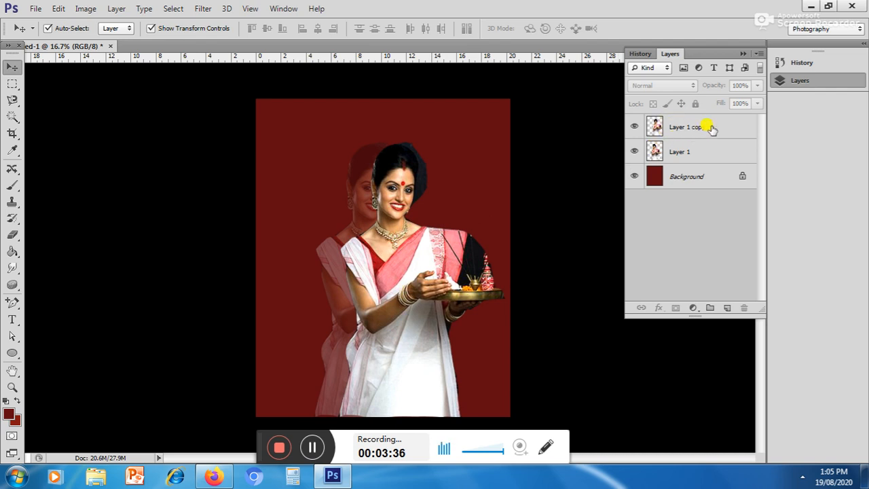
Step: Paint dark red over the opaque woman's face and neck with a 422 px soft brush in Soft Light mode
left_click(12, 185)
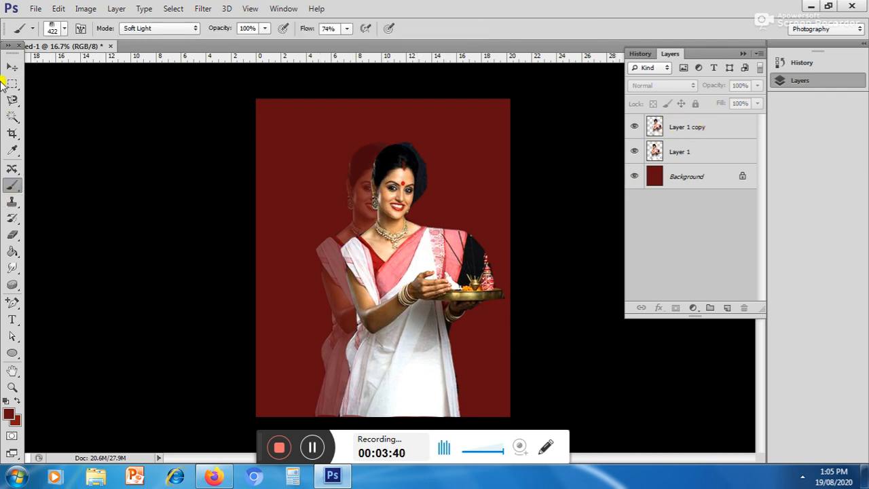
left_click(12, 67)
left_click(438, 231)
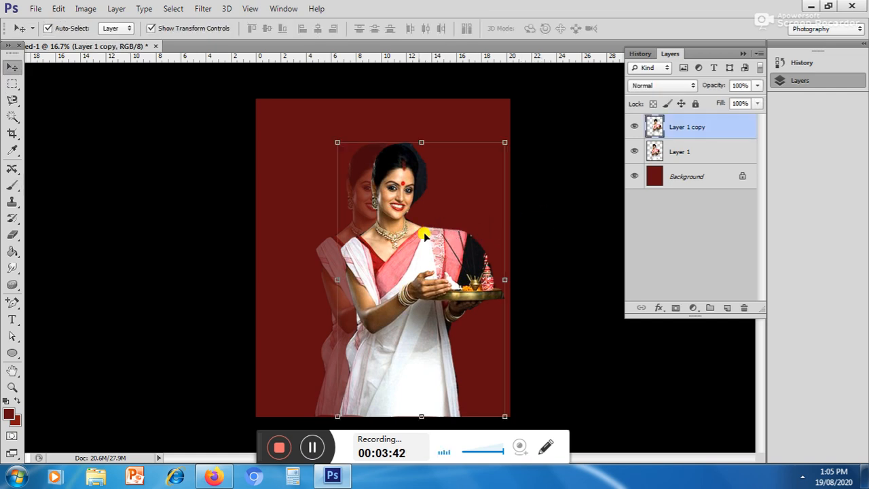
left_click(13, 186)
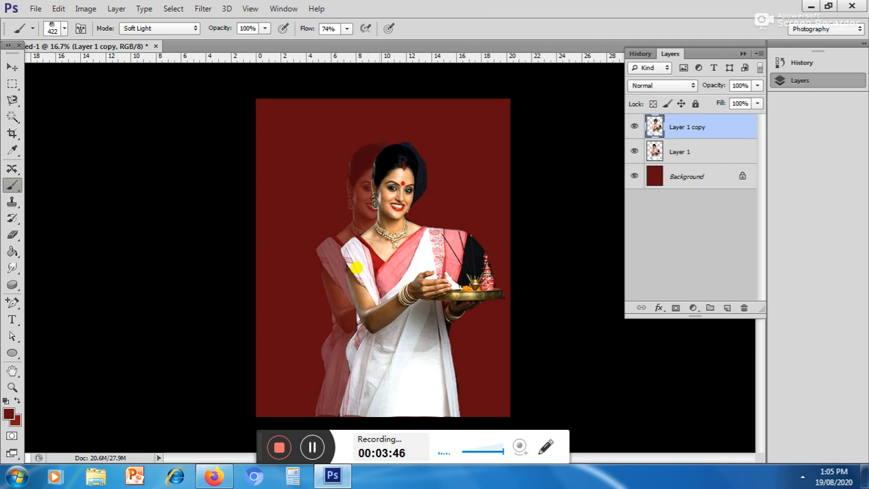
right_click(402, 307)
left_click(416, 375)
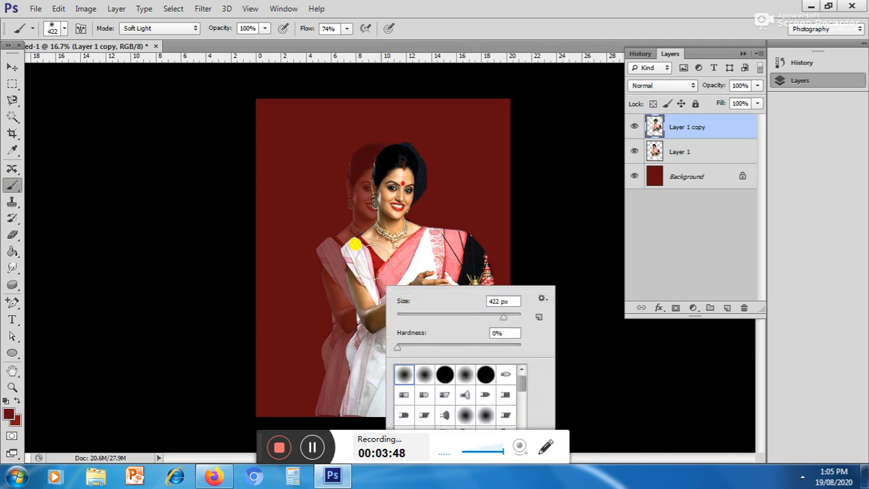
left_click(363, 241)
mouse_move(387, 257)
left_mouse_down()
mouse_move(369, 286)
mouse_move(379, 240)
mouse_move(367, 286)
mouse_move(398, 229)
mouse_move(400, 195)
mouse_move(388, 254)
mouse_move(404, 201)
mouse_move(389, 244)
mouse_move(399, 198)
left_mouse_up()
left_click(34, 9)
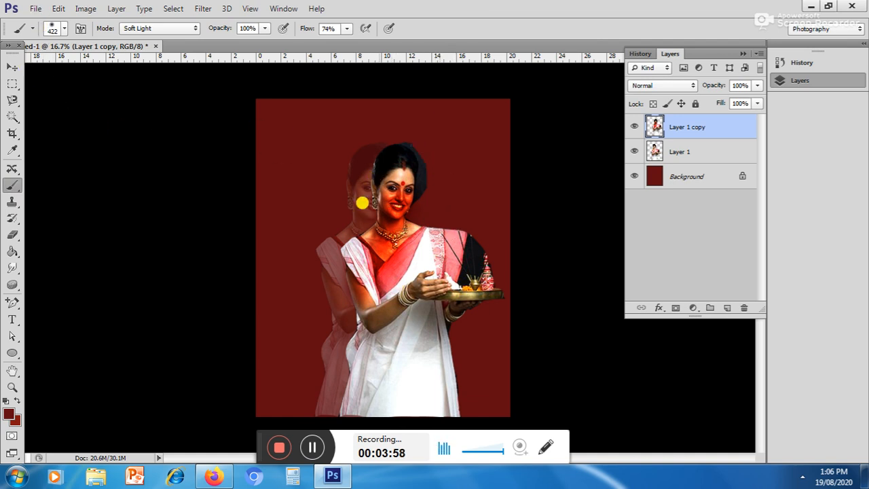
mouse_move(394, 198)
left_mouse_down()
mouse_move(396, 240)
mouse_move(402, 181)
mouse_move(389, 244)
left_mouse_up()
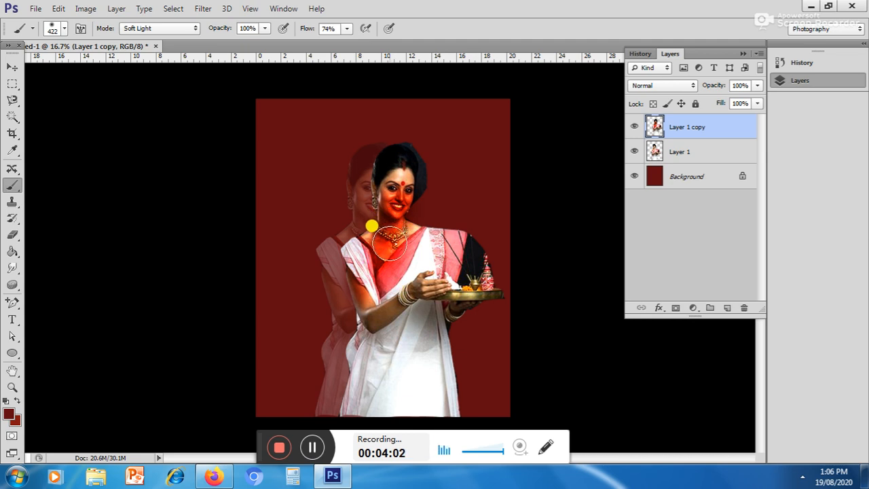
Step: Undo the brush strokes on the opaque woman along with the last moves of her layer
key("ctrl+z")
key("ctrl+alt+z")
key("ctrl+alt+z")
key("ctrl+alt+z")
key("ctrl+alt+z")
key("ctrl+alt+z")
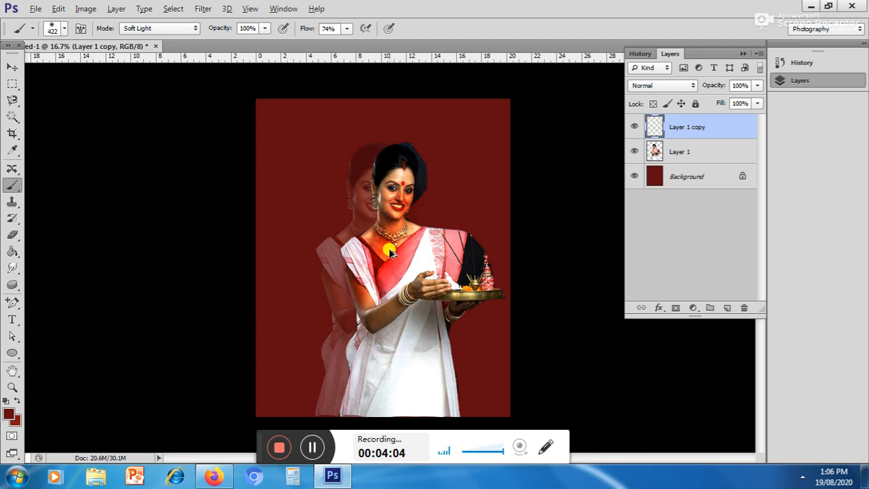
left_click_drag(391, 252, 409, 252)
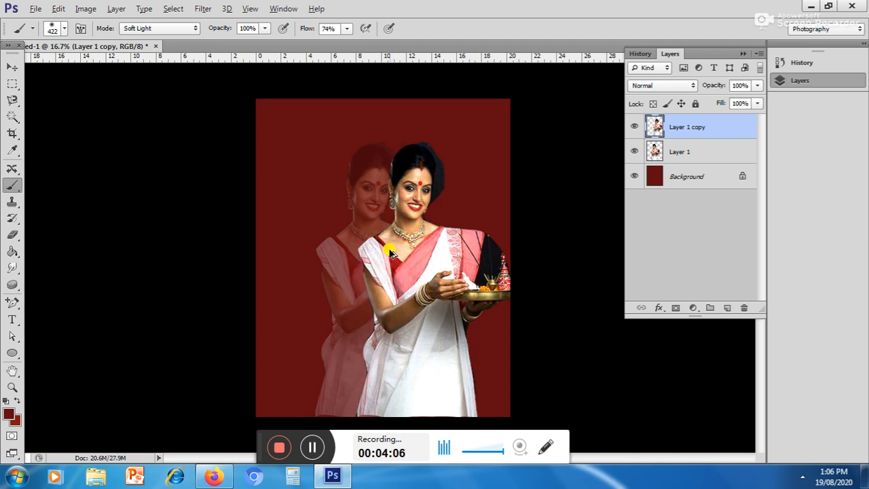
Step: Move the opaque woman back to the left, partly covering the faded figure, and deselect her layer
left_click(13, 67)
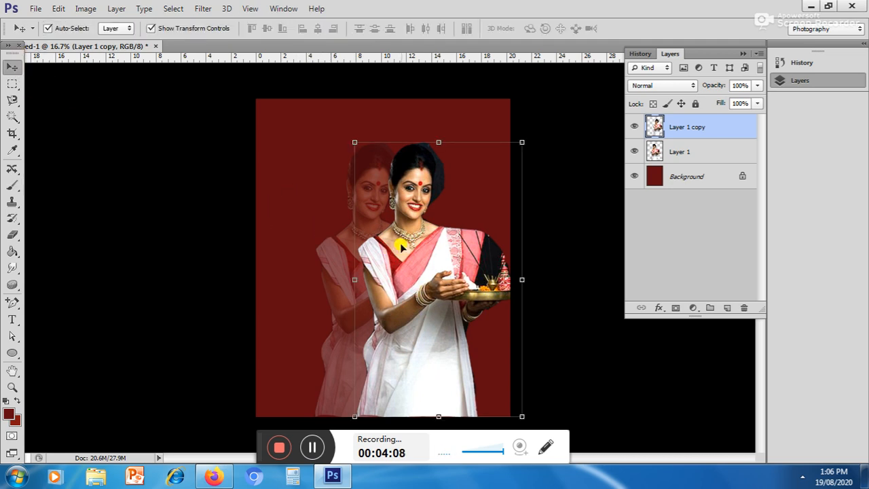
left_click_drag(401, 246, 391, 243)
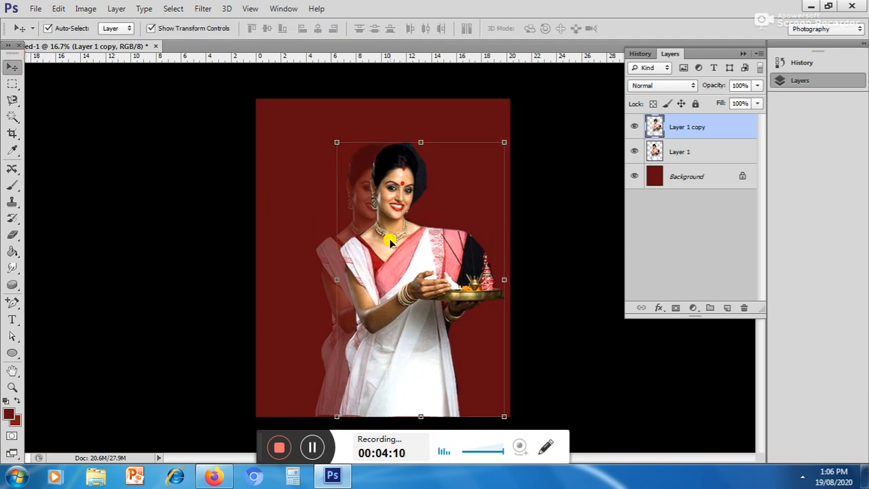
left_click(400, 125)
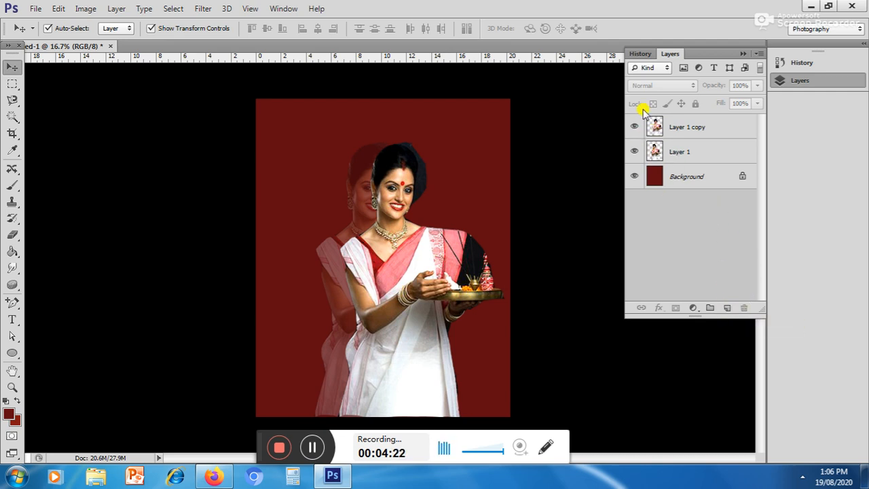
Step: Add a new empty layer on top and paint dark red strokes across the woman with the soft brush
left_click(727, 308)
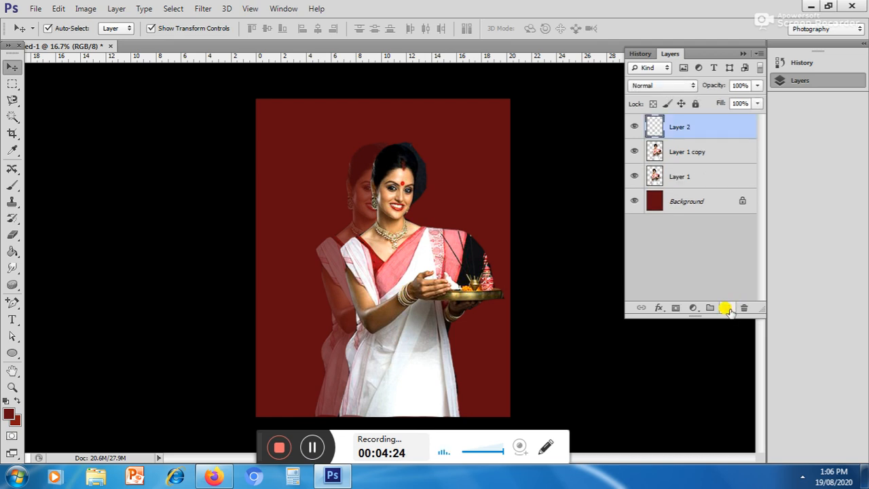
double_click(676, 127)
key("Return")
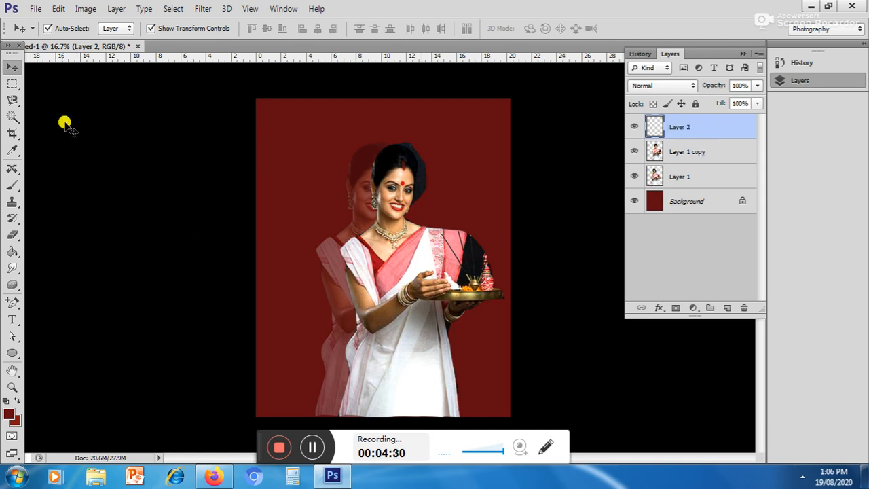
left_click(11, 185)
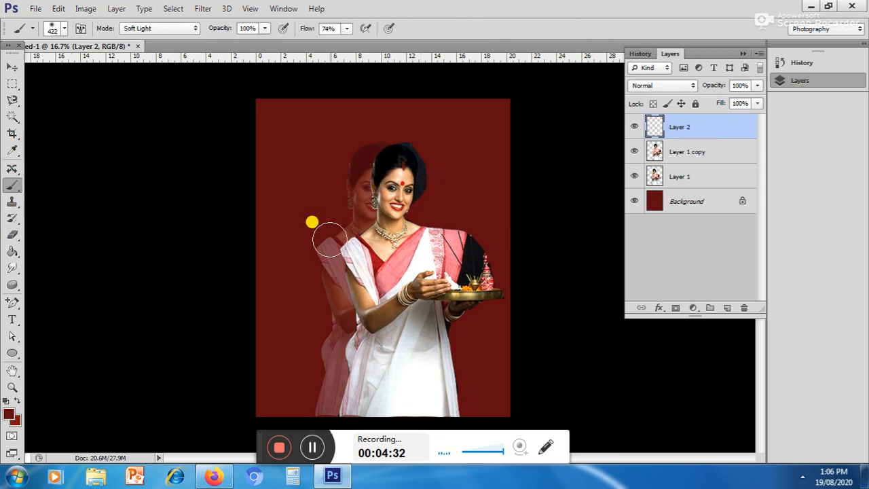
mouse_move(310, 159)
left_mouse_down()
mouse_move(395, 193)
mouse_move(418, 186)
mouse_move(407, 332)
mouse_move(414, 276)
mouse_move(428, 367)
mouse_move(410, 299)
left_mouse_up()
Step: Delete the layer holding the dark red brush strokes
left_click(12, 68)
left_click_drag(369, 227, 402, 246)
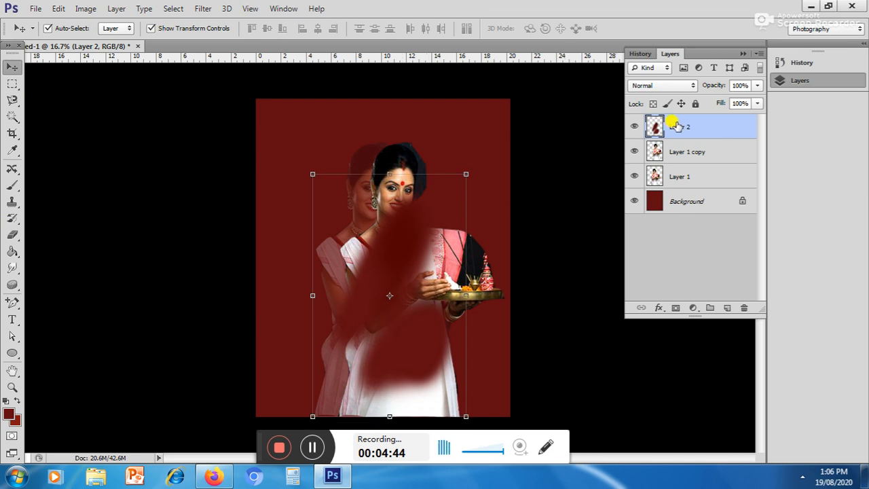
left_click_drag(684, 127, 745, 305)
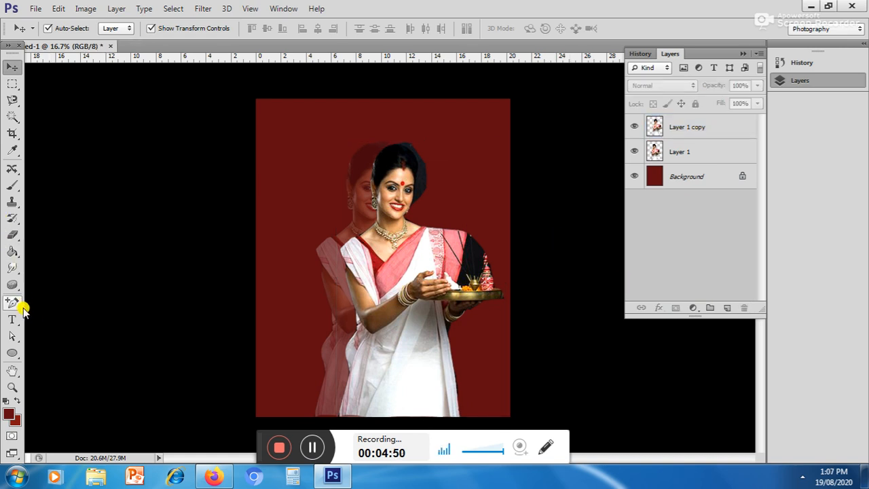
Step: Draw a light yellow ellipse without stroke, about 1584 × 1536 px, over the poster's upper-left corner
left_click(13, 352)
right_click(12, 352)
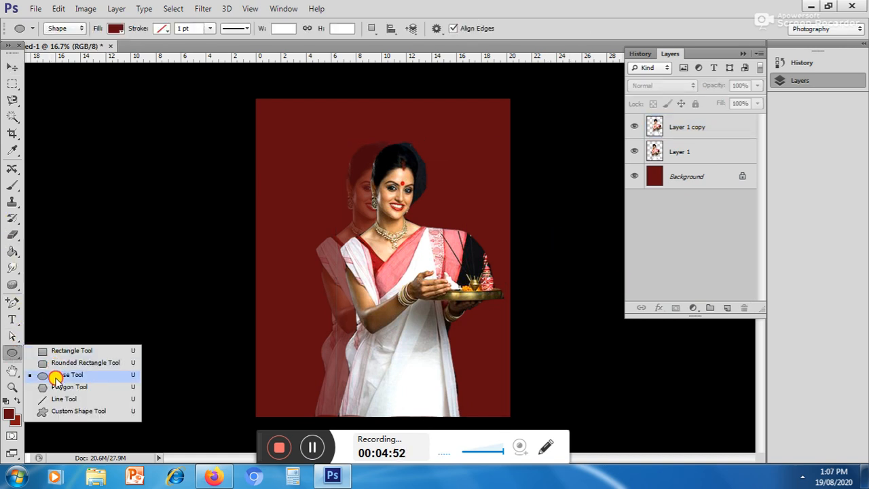
left_click(56, 376)
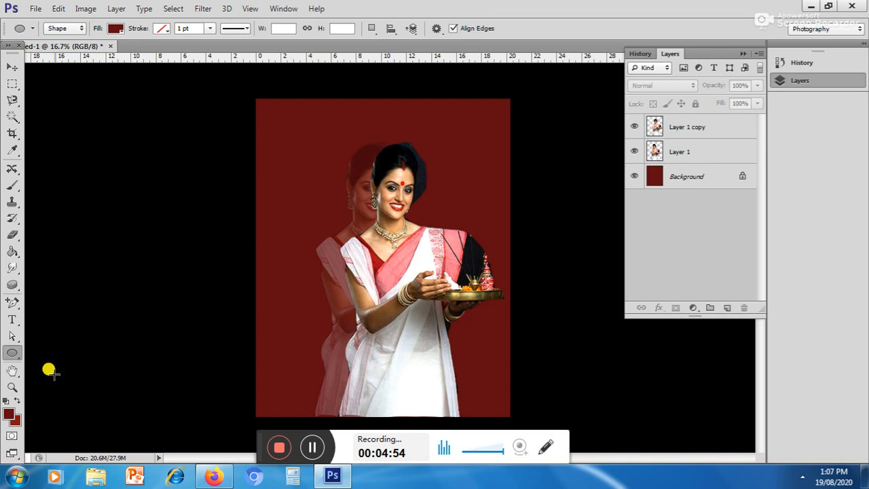
left_click(116, 28)
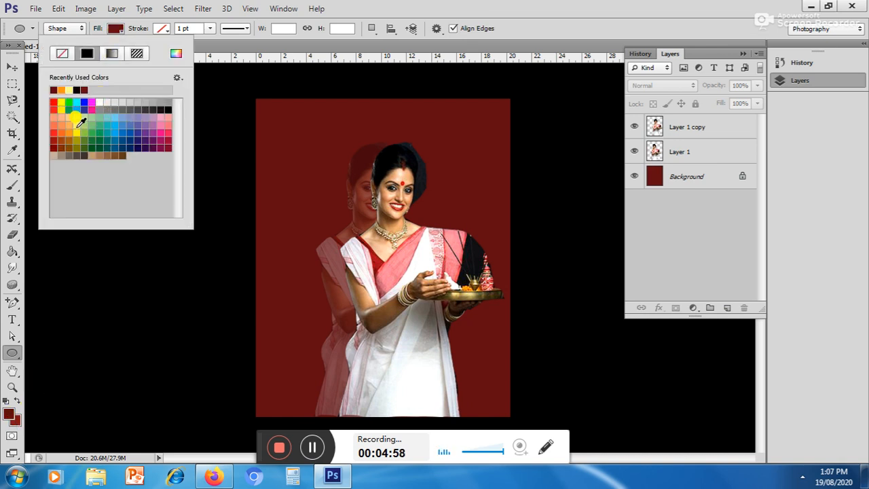
left_click(76, 120)
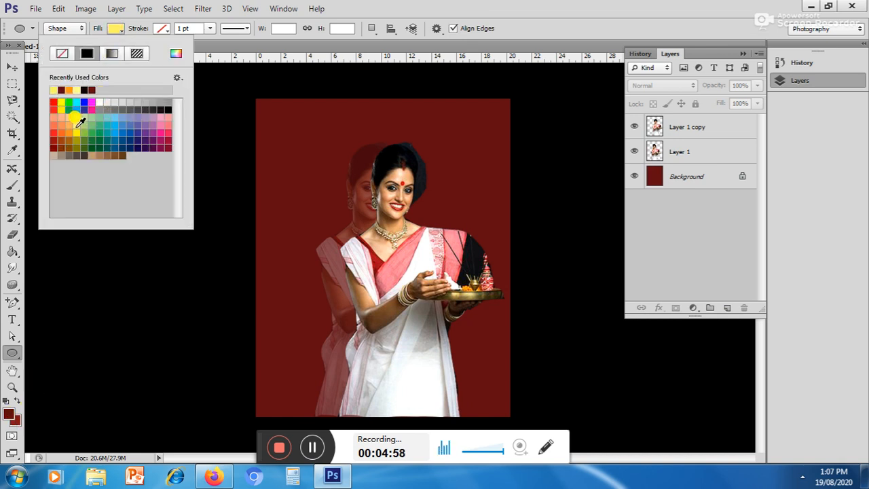
left_click(161, 28)
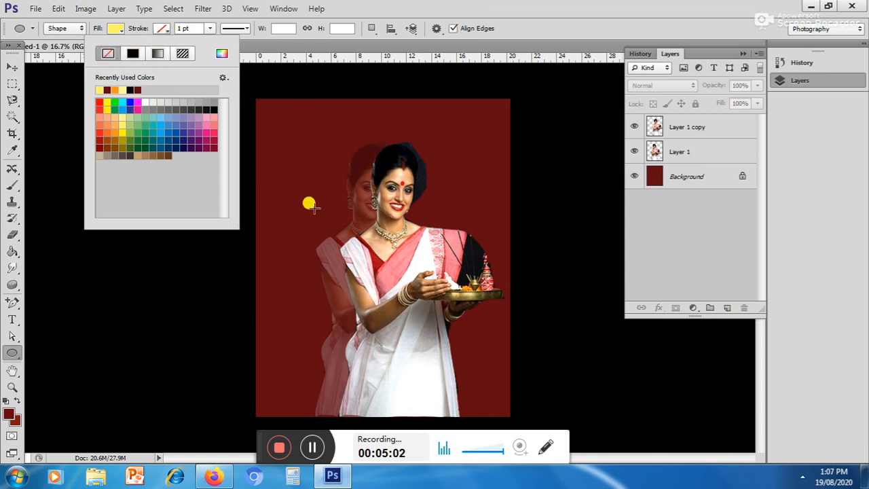
left_click(309, 99)
left_click_drag(310, 100, 399, 185)
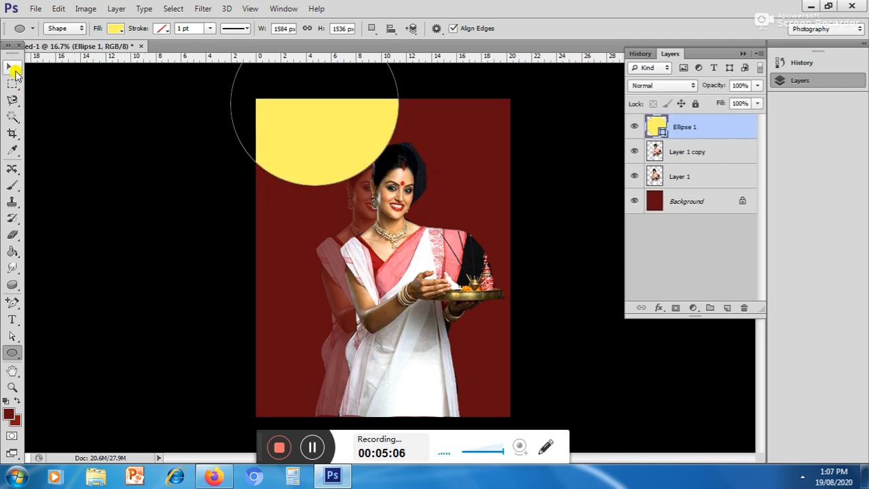
Step: Move the yellow ellipse to the poster's upper middle and place its layer beneath both woman layers, just above the background
left_click(13, 67)
left_click_drag(322, 142, 394, 213)
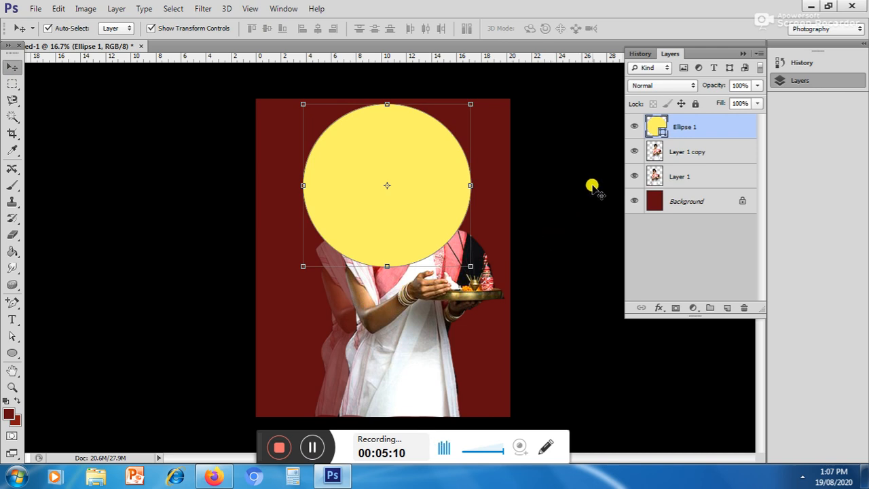
left_click_drag(681, 127, 681, 176)
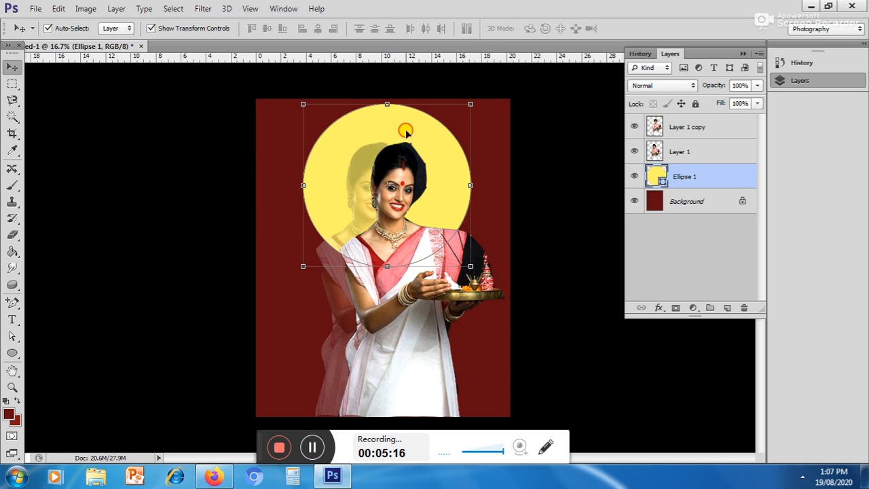
left_click(493, 212)
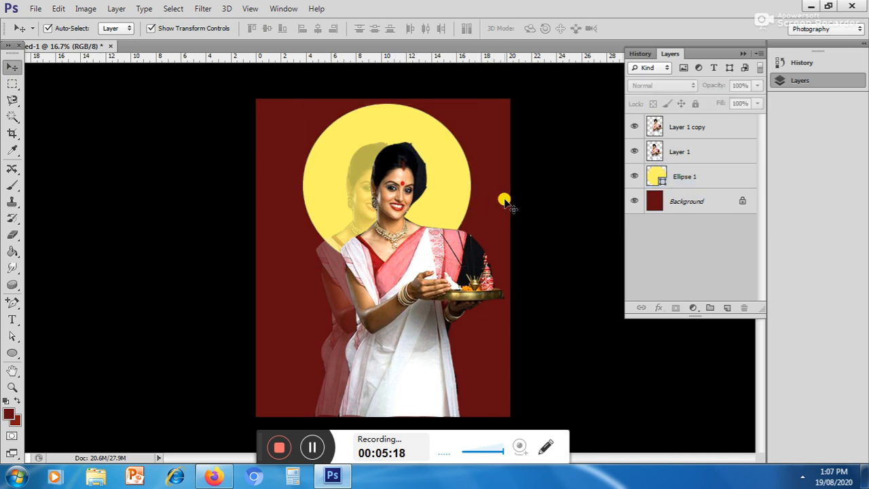
Step: Try rasterizing the yellow ellipse and applying a Gaussian Blur with a radius of 1000 px
left_click(435, 155)
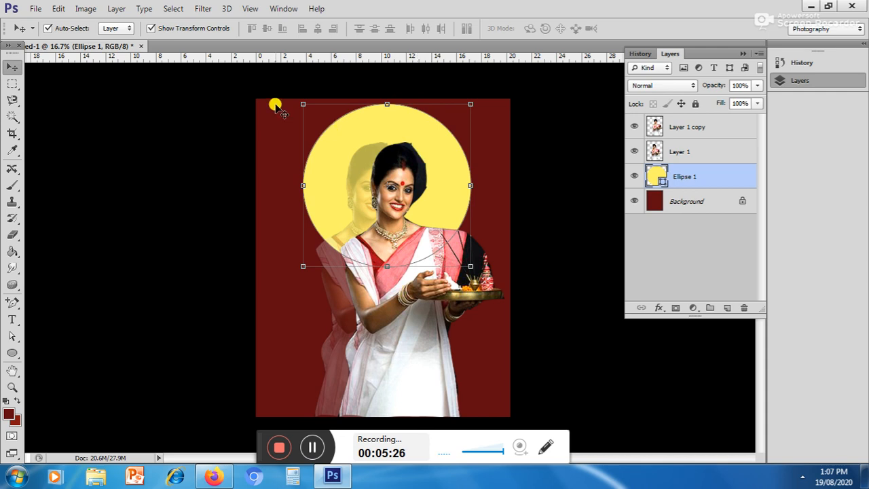
left_click(203, 10)
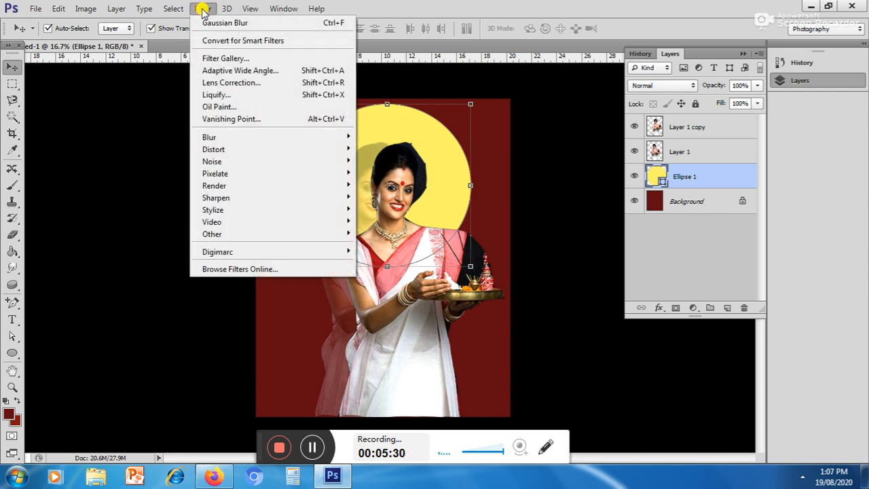
left_click(203, 10)
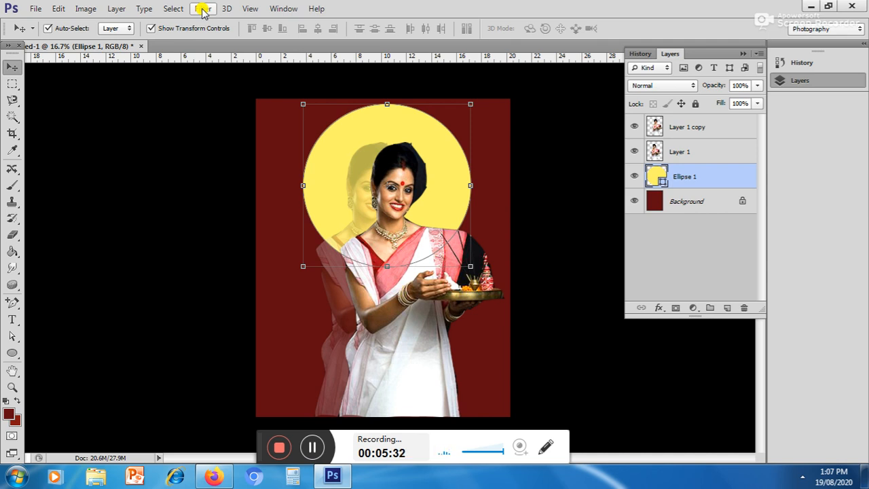
left_click(203, 9)
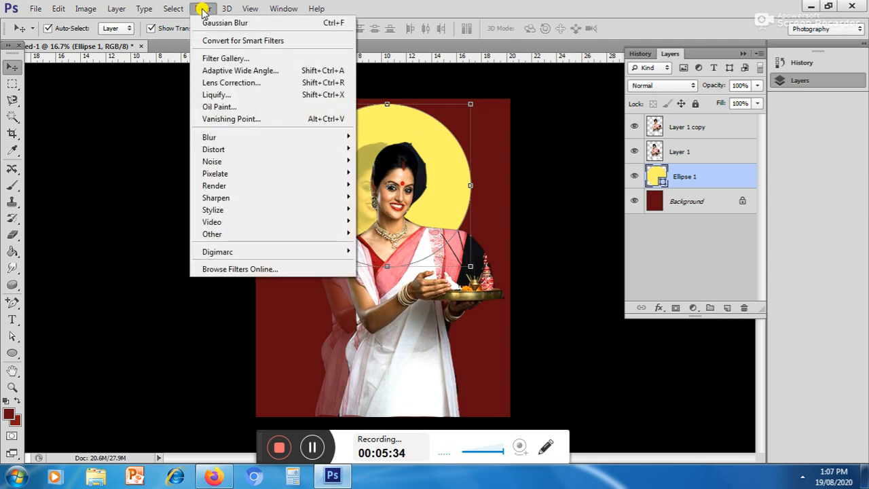
mouse_move(238, 137)
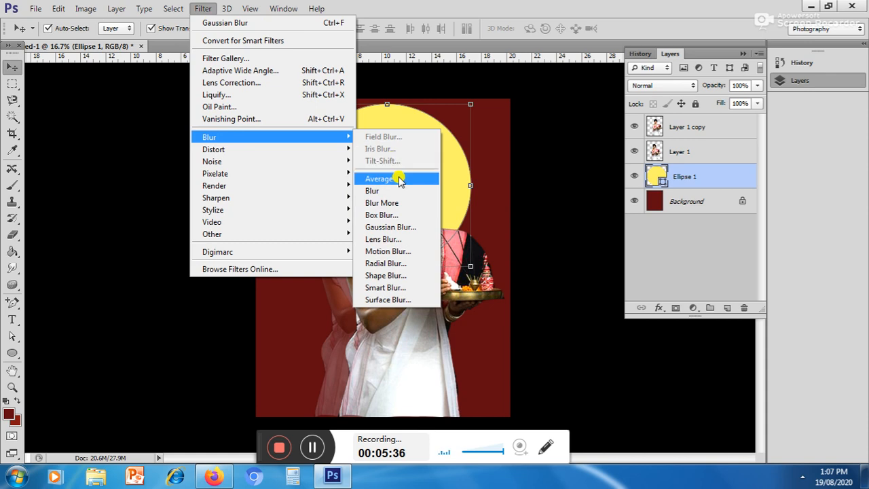
left_click(396, 227)
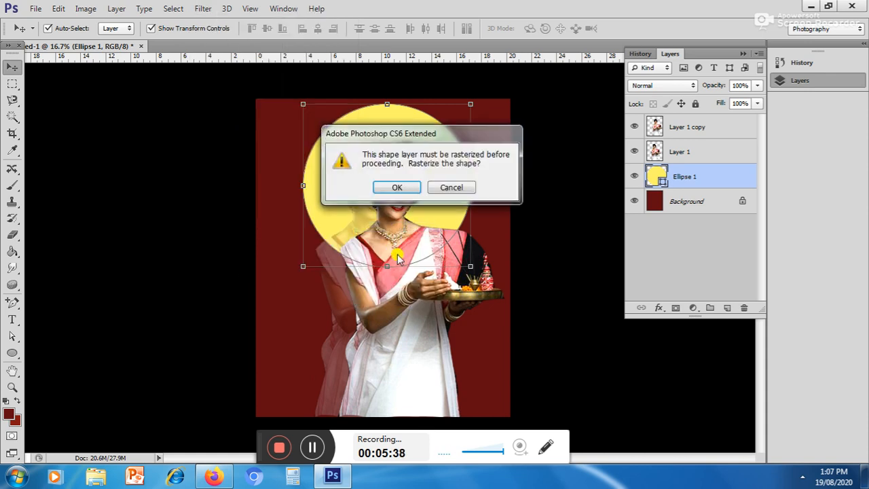
left_click(397, 188)
left_click(451, 206)
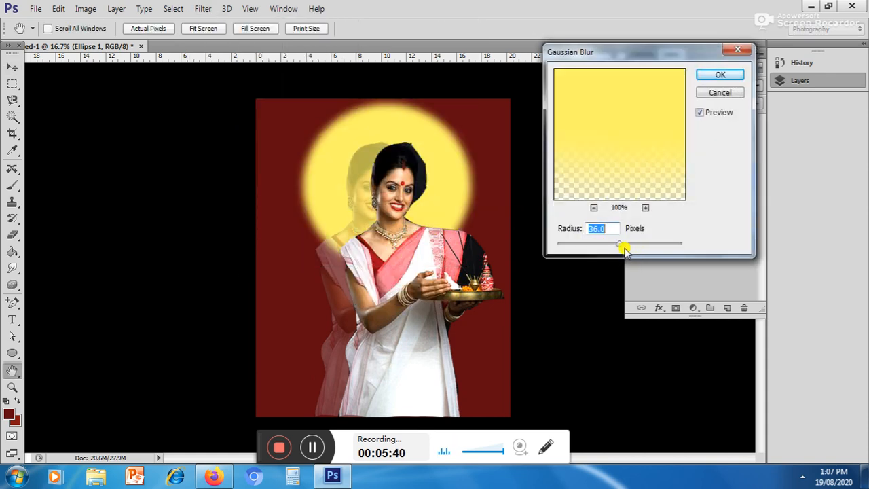
left_click_drag(620, 249, 683, 248)
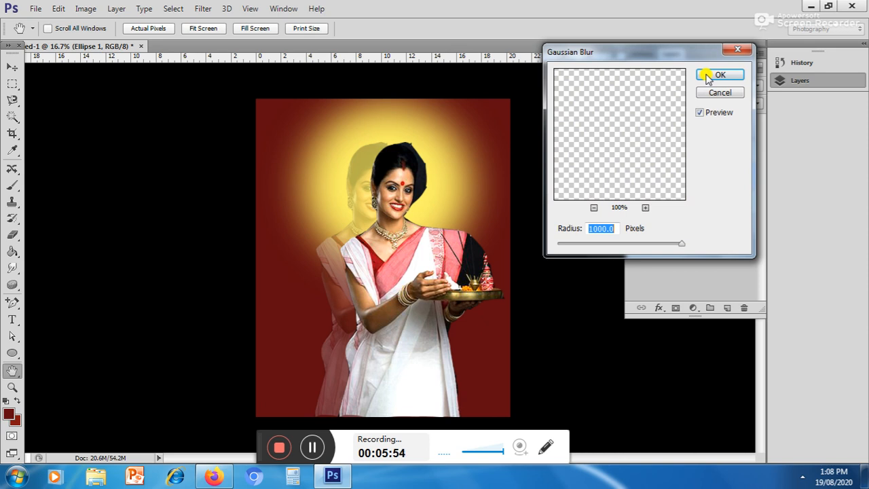
left_click(707, 77)
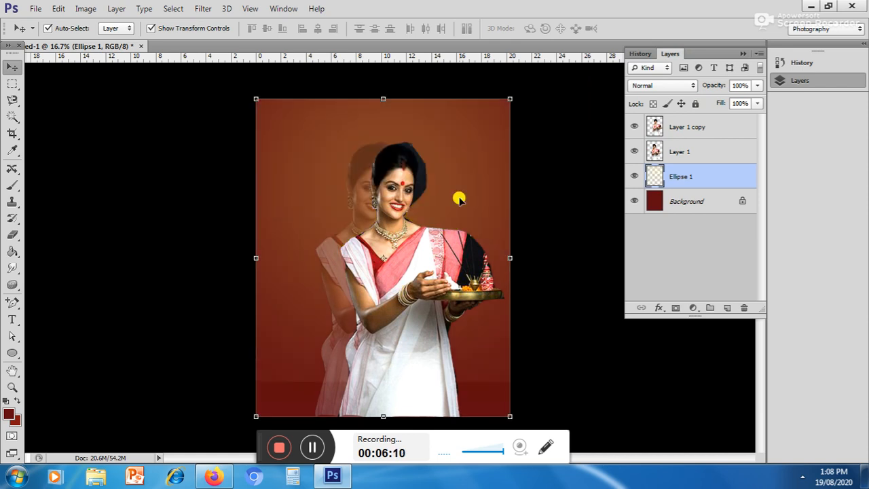
Step: Try a second Gaussian Blur on the already blurred ellipse layer with a radius of about 27 px
left_click(204, 8)
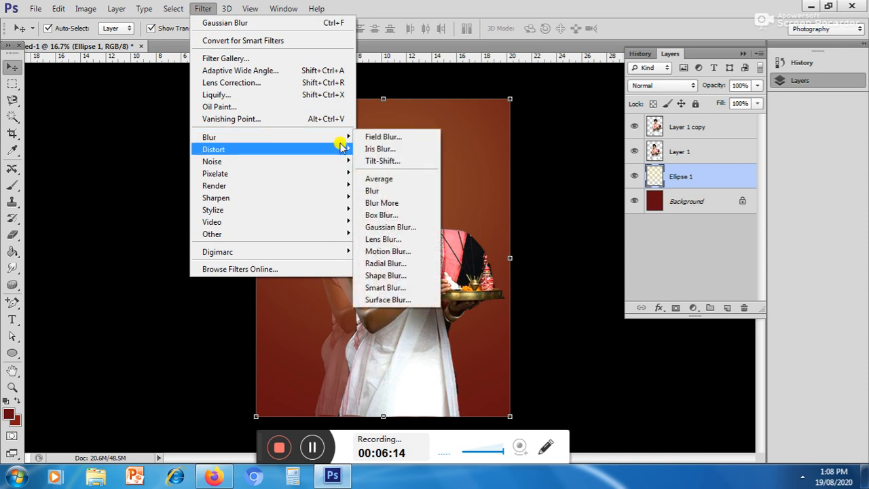
left_click(385, 227)
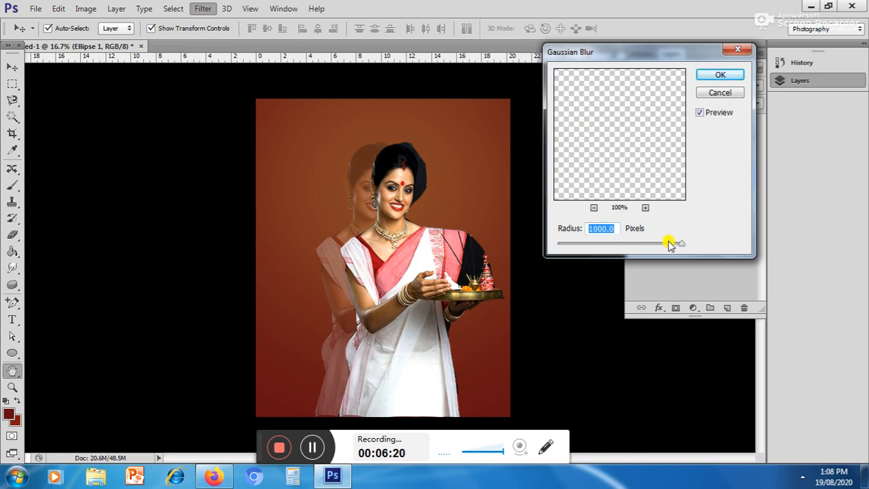
left_click_drag(682, 245, 617, 249)
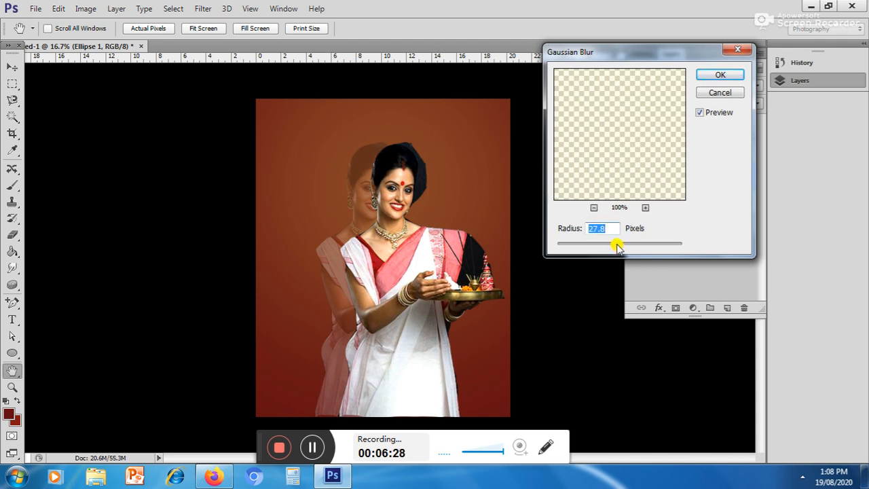
left_click_drag(617, 248, 617, 247)
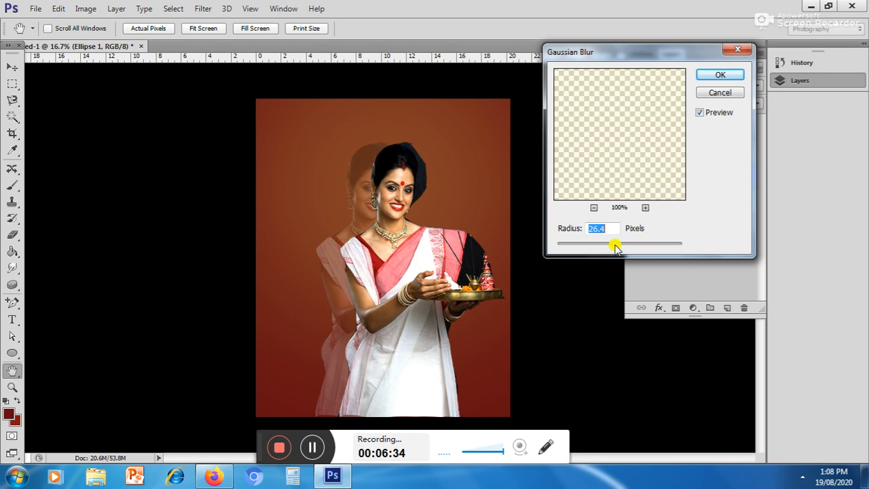
left_click_drag(615, 249, 617, 248)
left_click(706, 76)
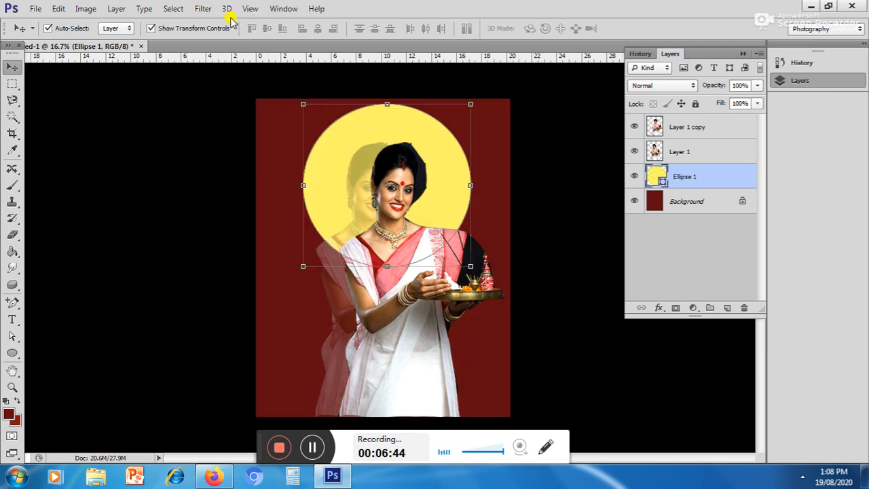
Step: Rasterize the yellow ellipse, soften it into a glow with a Gaussian Blur of 225.1 px radius, and deselect the layer
left_click(203, 8)
mouse_move(226, 137)
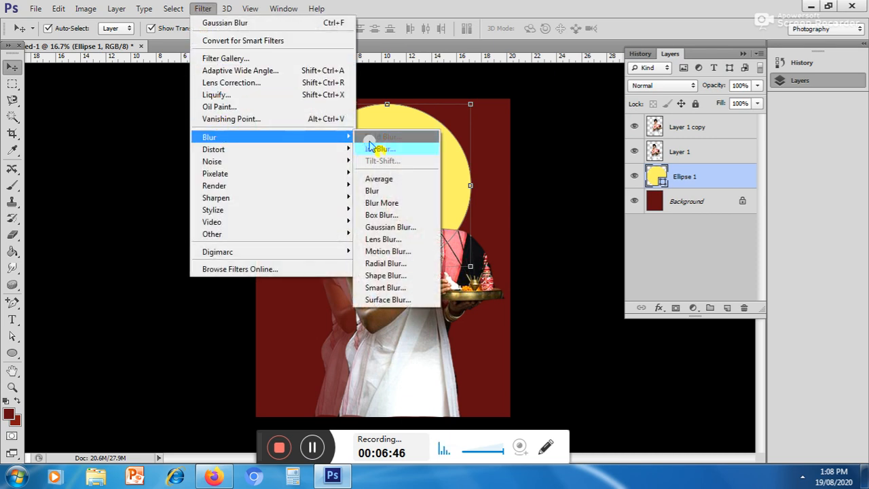
left_click(398, 228)
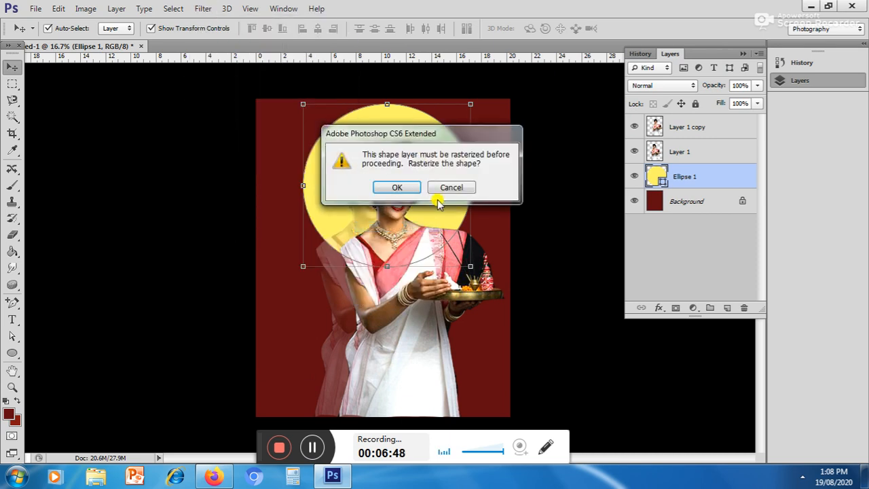
left_click(398, 187)
left_click_drag(623, 249, 624, 248)
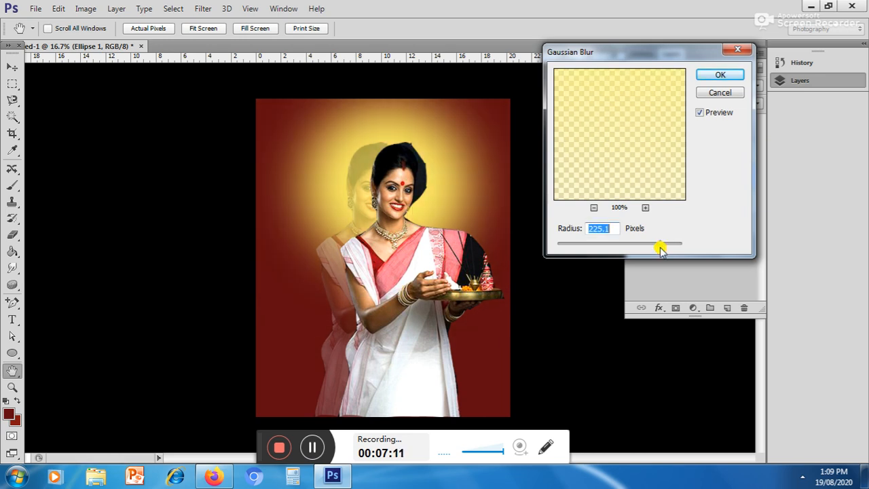
left_click(708, 79)
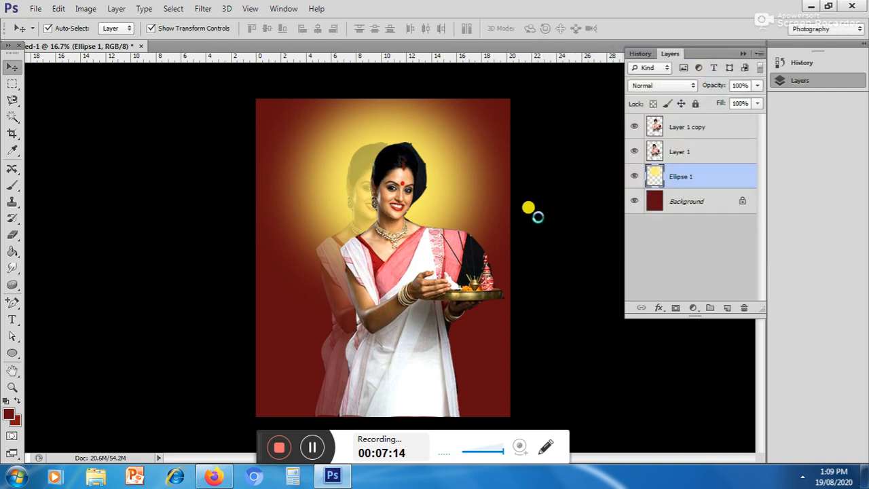
left_click(547, 240)
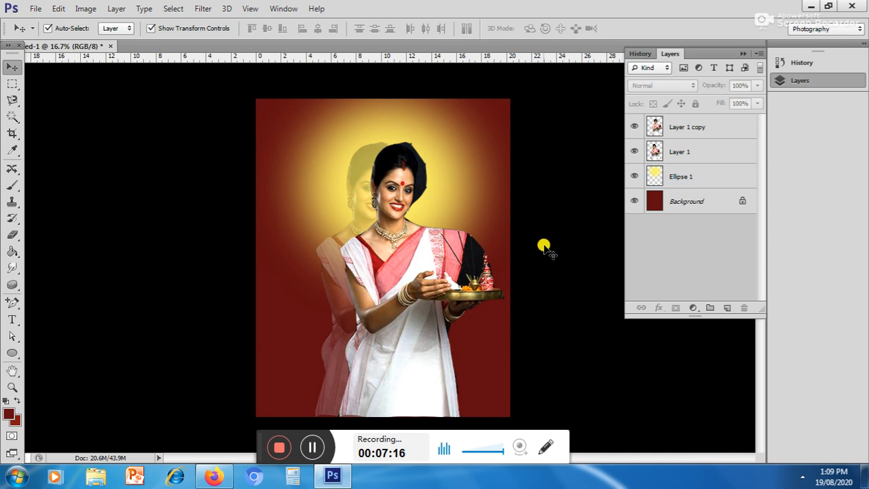
Step: Select the opaque woman's layer and set up the Clone Stamp with a soft 25 px brush for retouching the tray
scroll(480, 289, "up", 7)
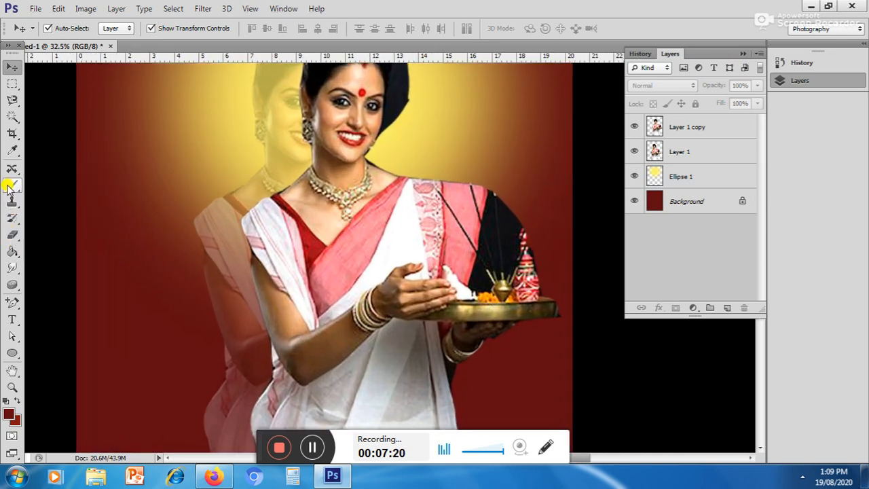
left_click_drag(13, 202, 43, 203)
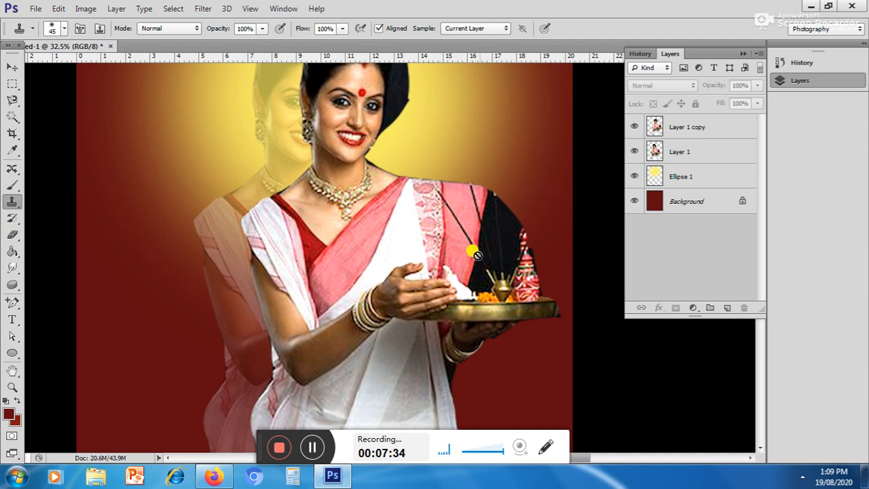
left_click(8, 68)
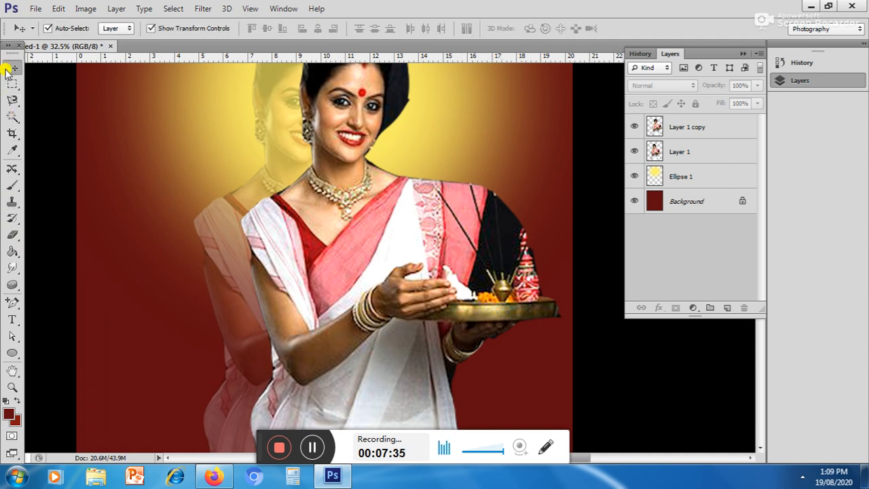
left_click(325, 236)
left_click(12, 202)
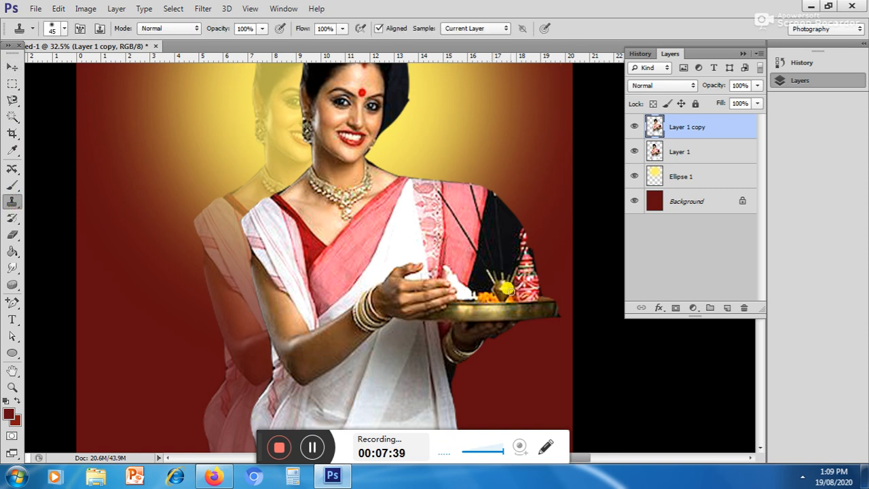
key("super")
key("super")
scroll(508, 292, "up", 5)
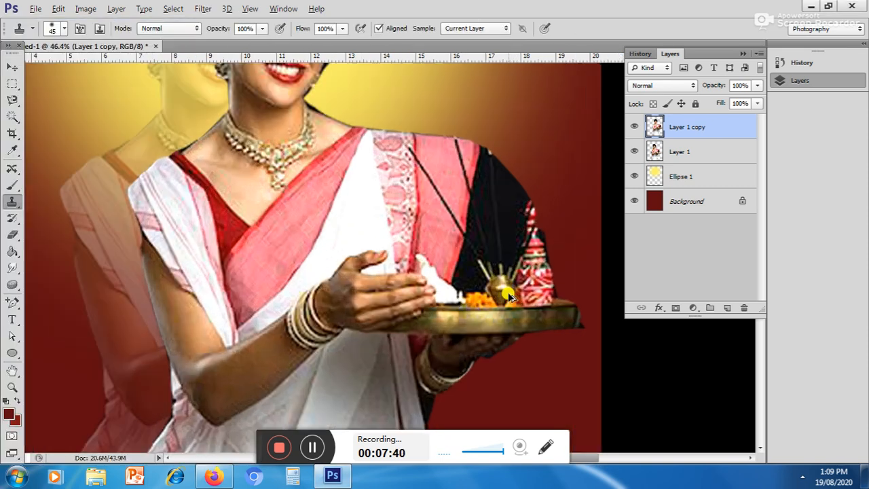
scroll(508, 292, "up", 4)
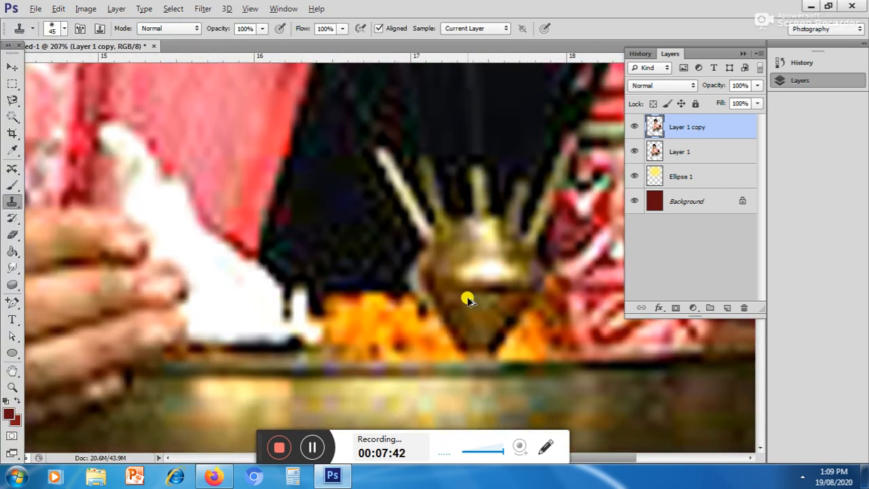
right_click(381, 296)
left_click_drag(410, 326, 406, 326)
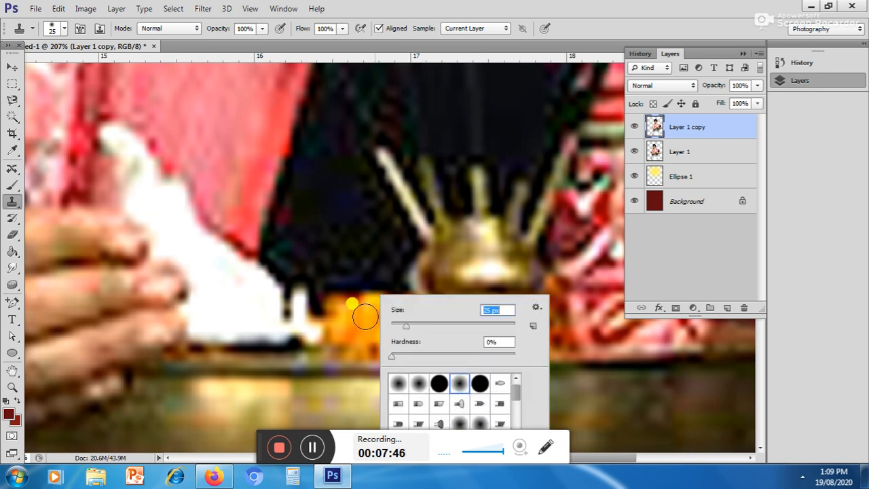
left_click(365, 316)
Step: Clone the orange flowers on the tray over the lower part of the brass pot
left_click(435, 194)
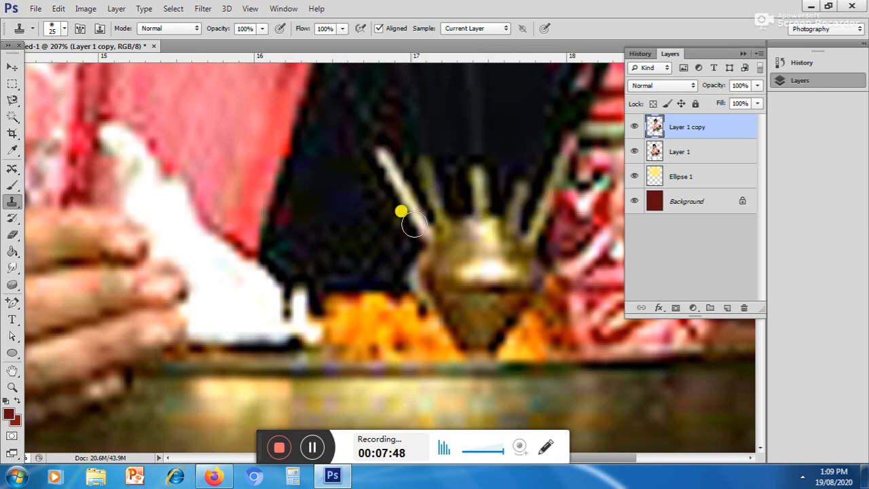
left_click(368, 320, "alt")
left_click_drag(422, 329, 451, 336)
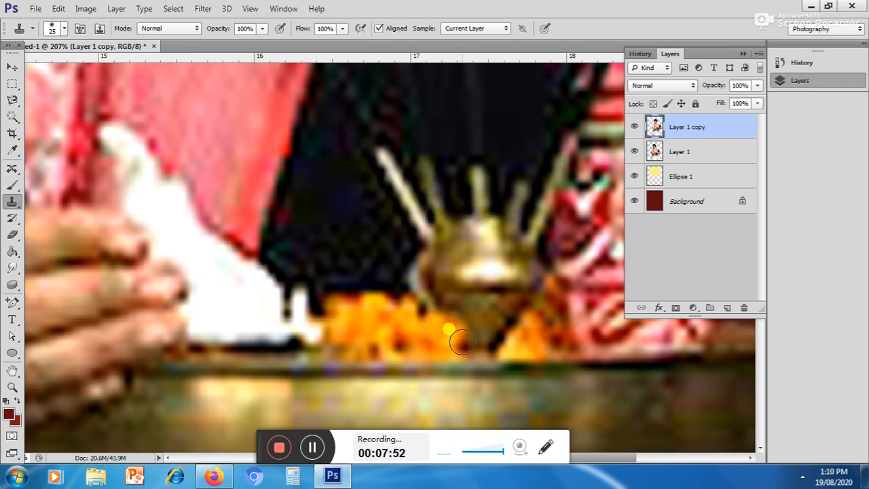
left_click(349, 314, "alt")
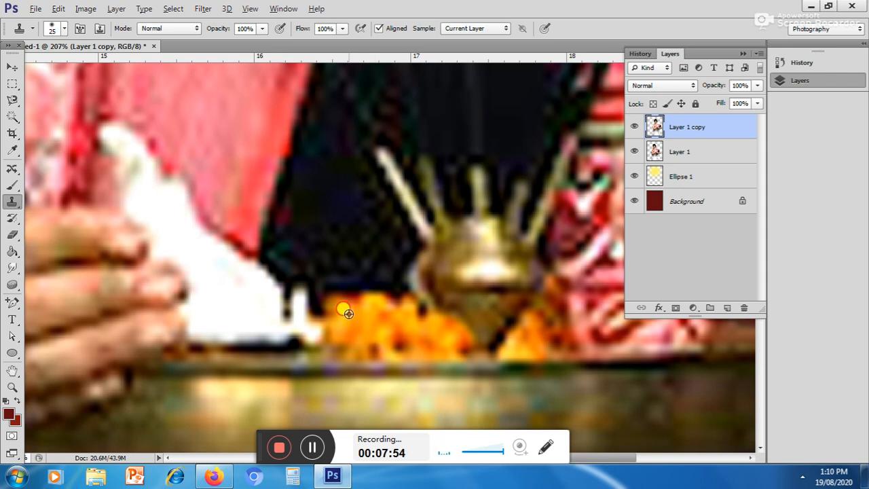
mouse_move(435, 340)
left_mouse_down()
mouse_move(493, 347)
mouse_move(501, 335)
left_mouse_up()
left_click(365, 326, "alt")
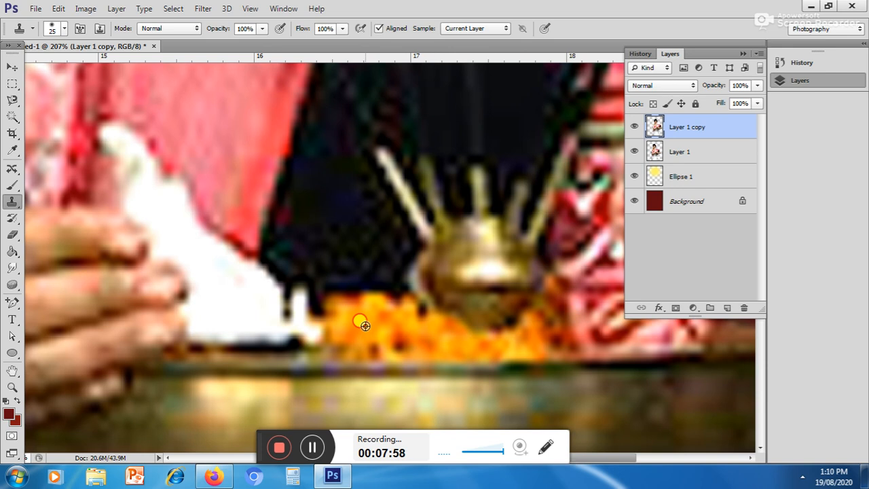
mouse_move(437, 319)
left_mouse_down()
mouse_move(454, 314)
mouse_move(470, 328)
mouse_move(497, 329)
mouse_move(519, 314)
left_mouse_up()
left_click(368, 321, "alt")
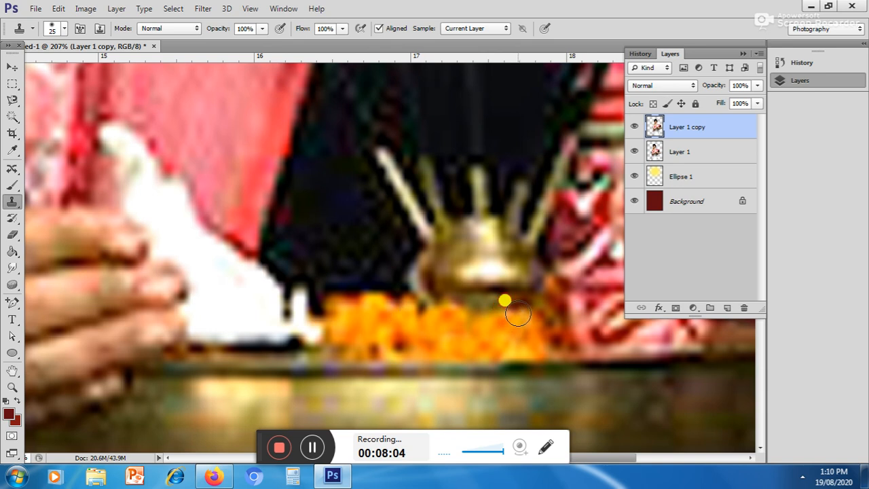
left_click(533, 341, "alt")
mouse_move(512, 315)
left_mouse_down()
mouse_move(508, 303)
mouse_move(463, 300)
mouse_move(402, 314)
mouse_move(442, 299)
mouse_move(478, 298)
mouse_move(494, 308)
left_mouse_up()
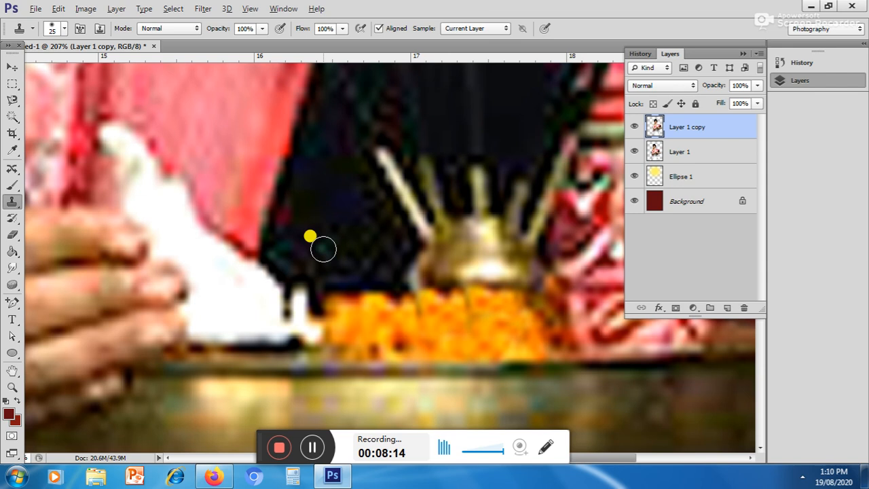
Step: Clone the black area behind the tray over the remaining brass pot and its sticks, undoing stray pink strokes
left_click(322, 249, "alt")
mouse_move(364, 248)
left_mouse_down()
mouse_move(418, 230)
mouse_move(419, 216)
mouse_move(378, 161)
mouse_move(381, 149)
mouse_move(421, 168)
mouse_move(440, 210)
mouse_move(428, 247)
mouse_move(419, 263)
mouse_move(412, 256)
mouse_move(415, 277)
mouse_move(448, 272)
mouse_move(448, 261)
mouse_move(454, 269)
mouse_move(455, 223)
mouse_move(462, 266)
mouse_move(441, 258)
mouse_move(459, 274)
mouse_move(498, 277)
mouse_move(474, 220)
mouse_move(477, 250)
mouse_move(481, 257)
mouse_move(477, 182)
mouse_move(497, 253)
mouse_move(523, 269)
mouse_move(516, 272)
mouse_move(532, 254)
mouse_move(547, 186)
mouse_move(504, 220)
mouse_move(511, 195)
mouse_move(487, 188)
mouse_move(465, 156)
mouse_move(452, 172)
mouse_move(440, 155)
mouse_move(363, 203)
mouse_move(294, 217)
left_mouse_up()
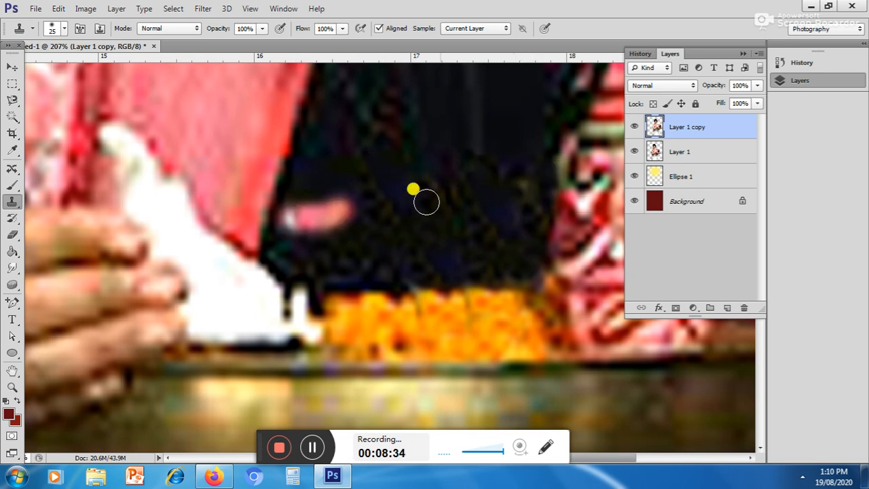
key("ctrl+z")
mouse_move(406, 193)
left_mouse_down()
mouse_move(287, 216)
mouse_move(332, 231)
left_mouse_up()
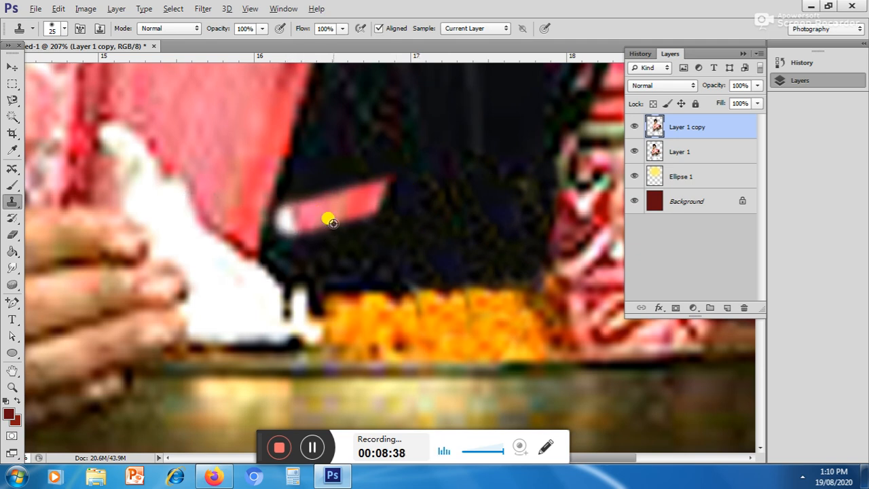
key("ctrl+z")
left_click(403, 156, "alt")
left_click_drag(303, 194, 294, 215)
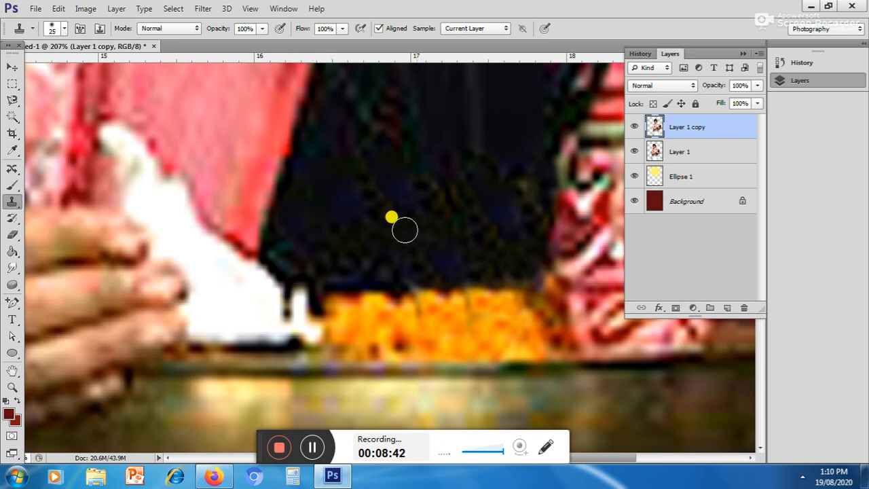
Step: Clone the pink sari fabric and its patterned border over the long black stick line that crosses them
left_click_drag(349, 201, 331, 370)
left_click_drag(349, 285, 349, 360)
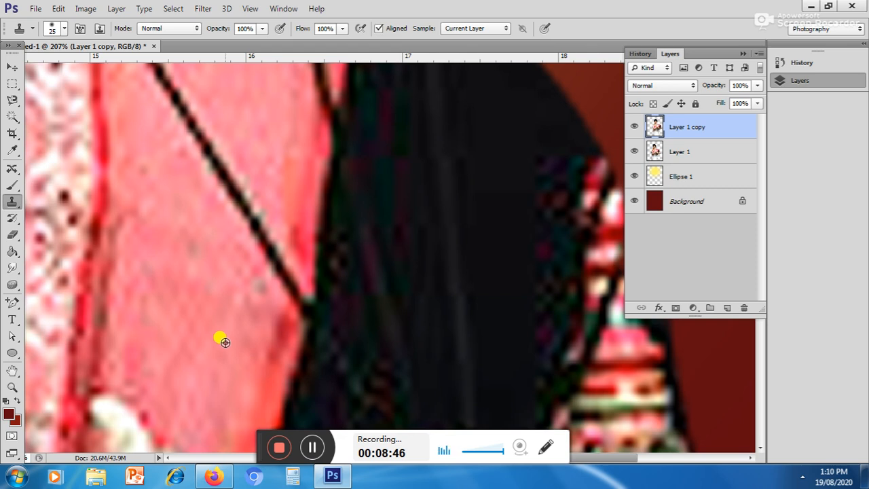
mouse_move(270, 310)
left_mouse_down()
mouse_move(291, 284)
mouse_move(291, 309)
mouse_move(296, 296)
mouse_move(278, 263)
mouse_move(263, 263)
mouse_move(254, 252)
mouse_move(233, 169)
mouse_move(222, 197)
left_mouse_up()
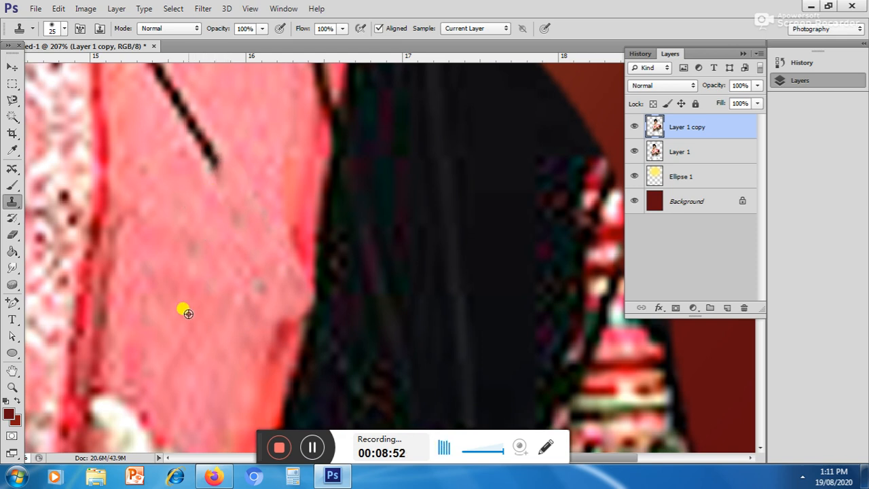
mouse_move(219, 220)
left_mouse_down()
mouse_move(210, 145)
mouse_move(197, 151)
mouse_move(175, 95)
mouse_move(176, 116)
left_mouse_up()
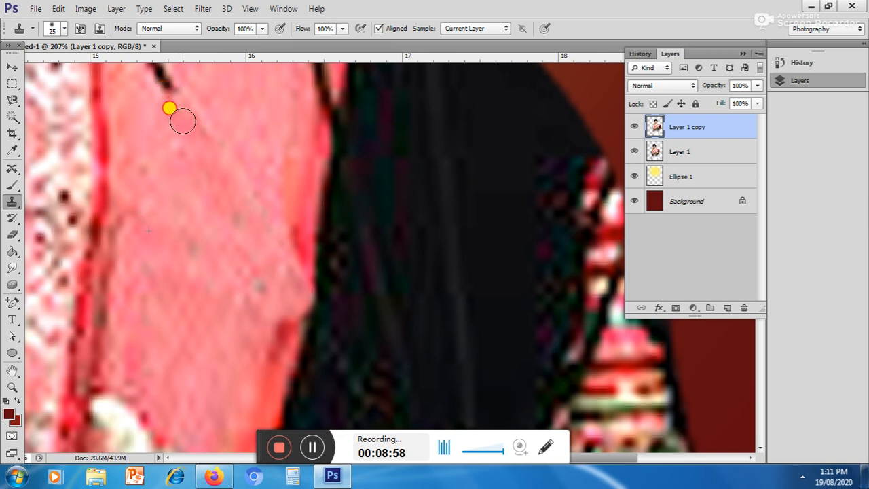
mouse_move(182, 114)
left_mouse_down()
mouse_move(163, 78)
mouse_move(215, 297)
left_mouse_up()
left_click_drag(190, 204, 203, 292)
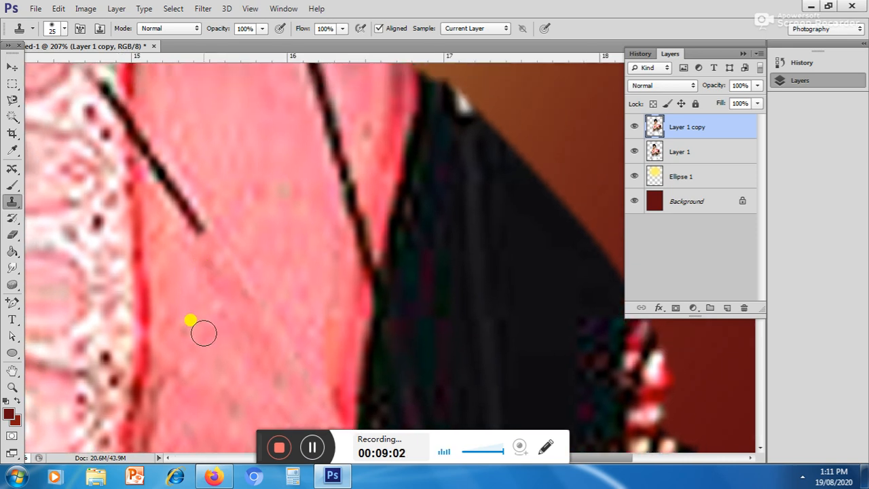
mouse_move(244, 362)
left_mouse_down()
mouse_move(205, 223)
mouse_move(207, 242)
mouse_move(132, 120)
left_mouse_up()
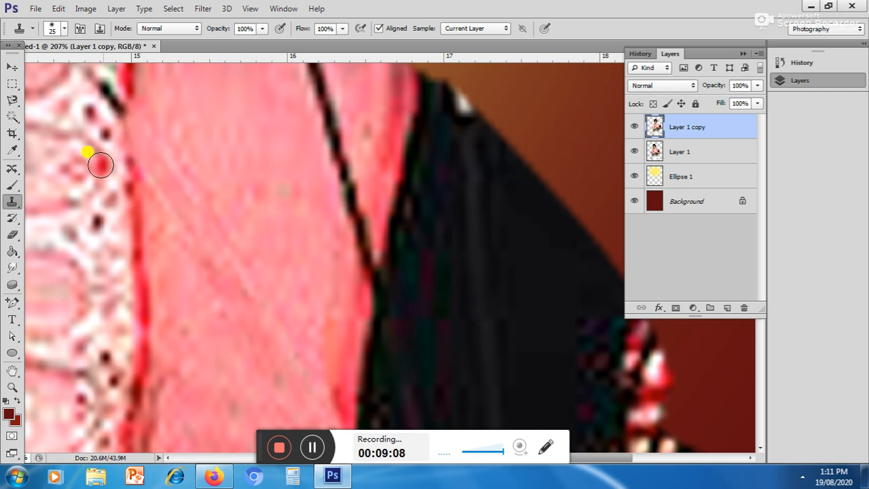
mouse_move(93, 135)
left_mouse_down()
mouse_move(106, 87)
mouse_move(109, 108)
left_mouse_up()
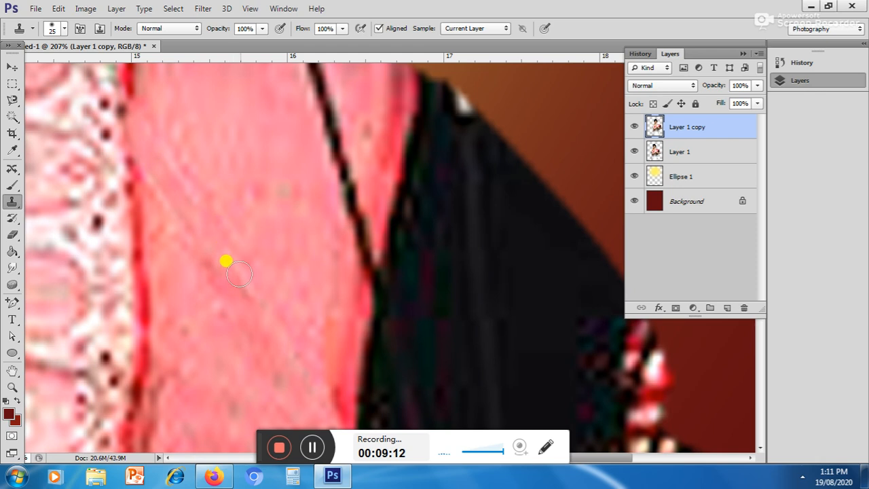
scroll(250, 215, "down", 5)
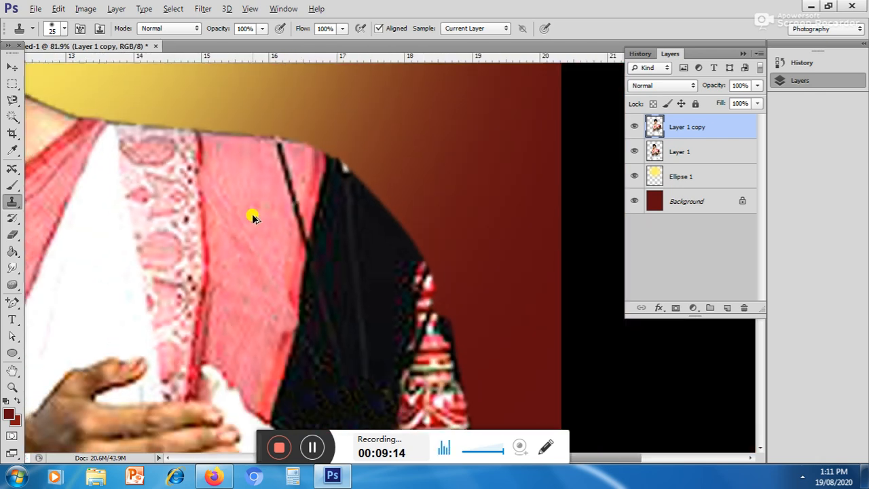
scroll(252, 216, "down", 3)
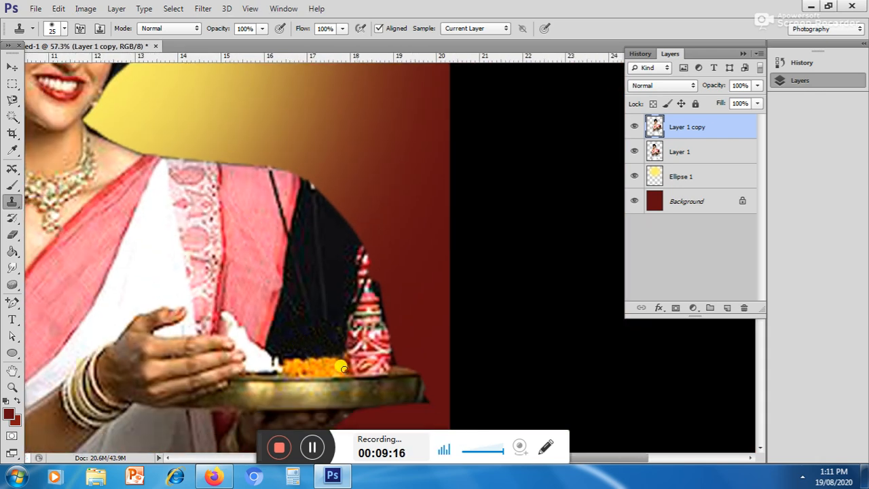
Step: Open the diya image from the My Pictures folder
left_click(34, 8)
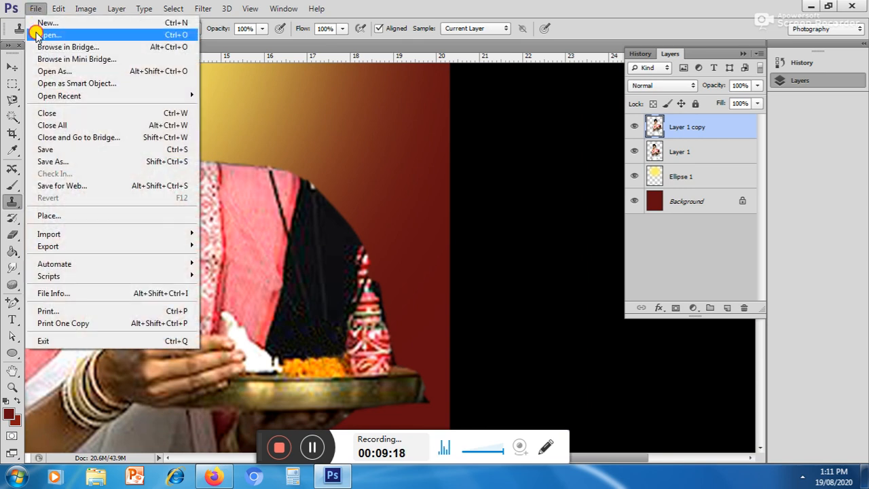
left_click(34, 31)
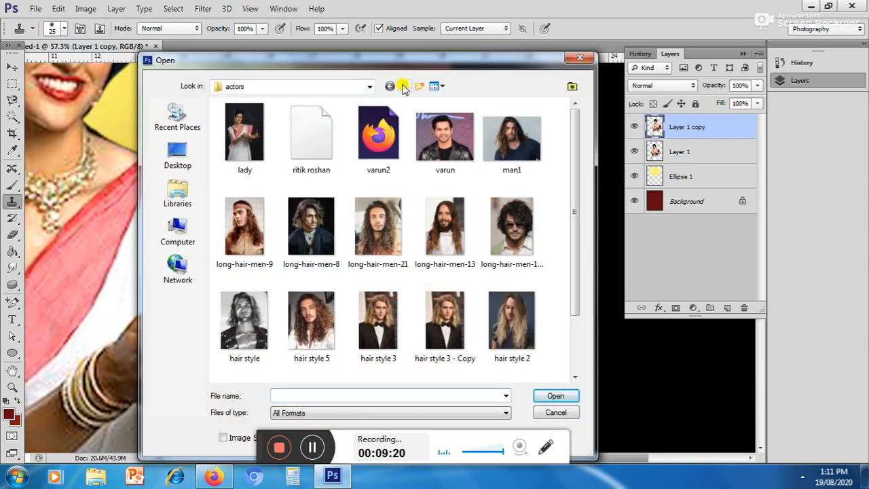
left_click(404, 86)
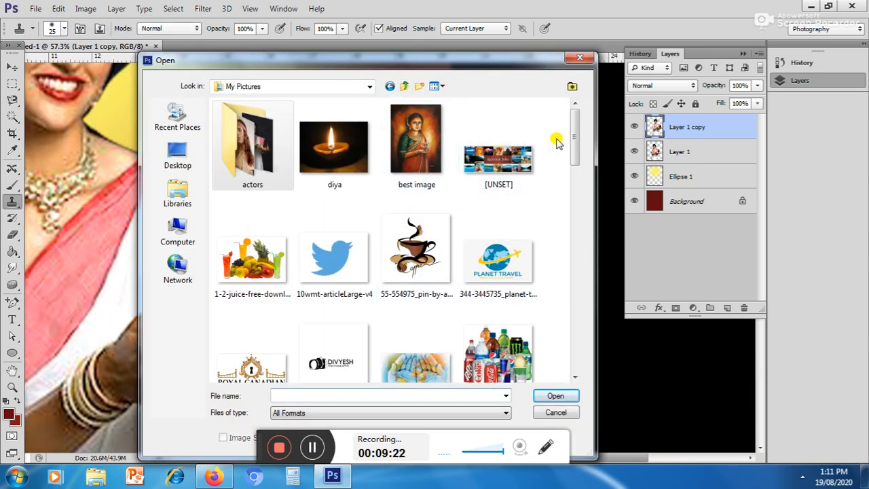
mouse_move(576, 116)
left_mouse_down()
mouse_move(588, 358)
mouse_move(575, 120)
left_mouse_up()
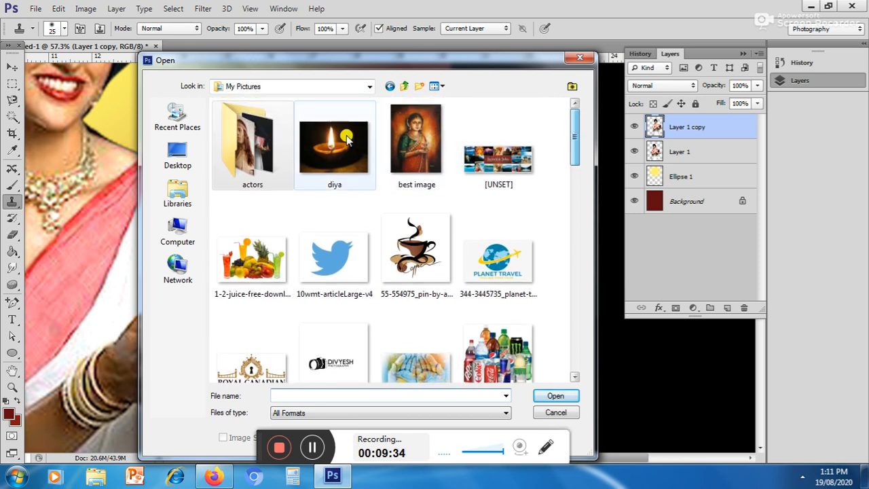
double_click(318, 141)
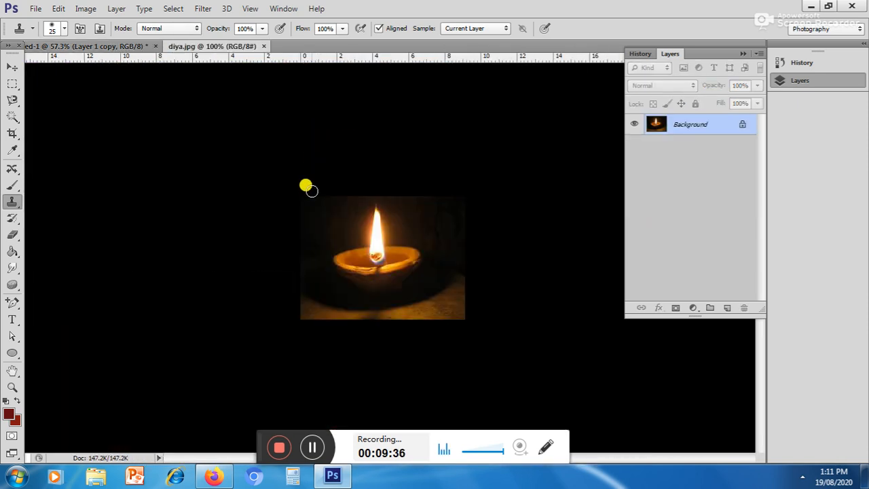
Step: Select the clay lamp together with its flame by tracing their outline with the Magnetic Lasso
scroll(379, 299, "up", 5)
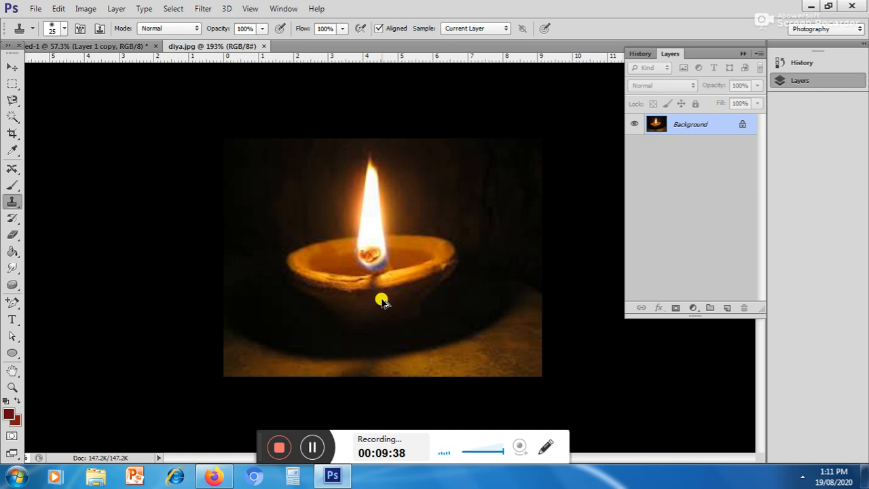
left_click(12, 101)
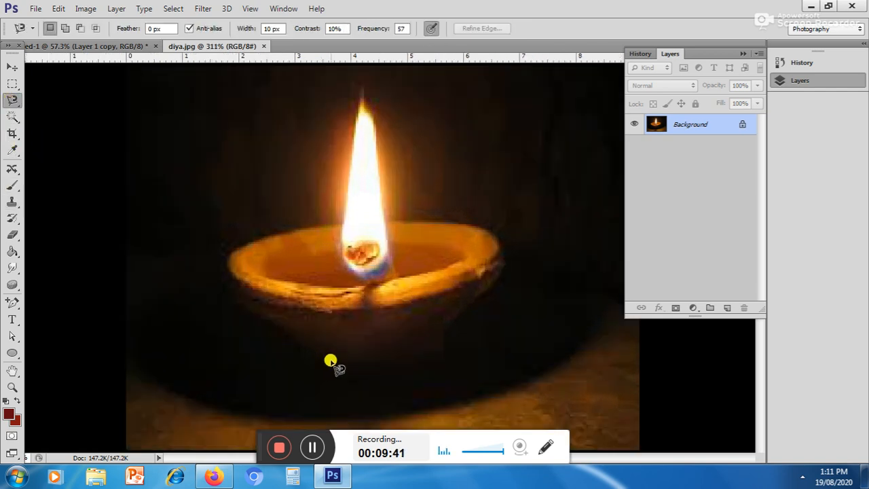
left_click(275, 326)
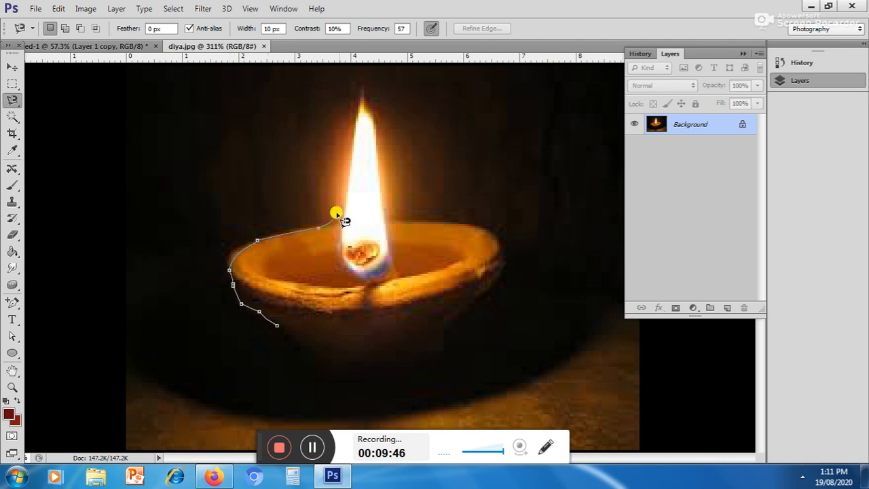
left_click(361, 91)
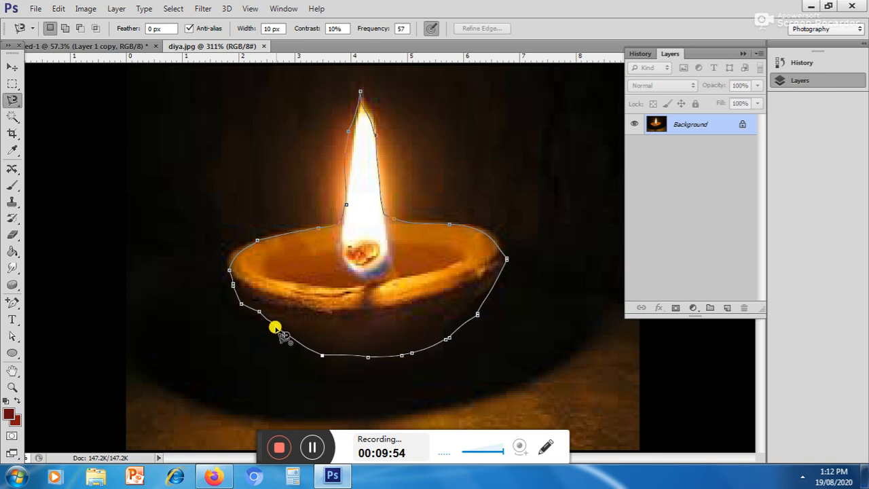
key("Return")
Step: Bring the selected lamp into the poster document as a new layer and close diya.jpg
left_click(12, 67)
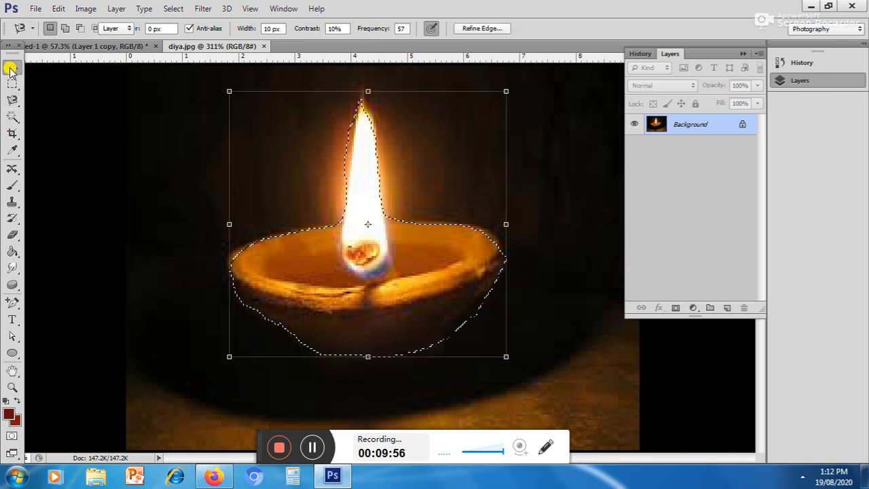
left_click_drag(209, 53, 388, 124)
left_click_drag(446, 337, 292, 334)
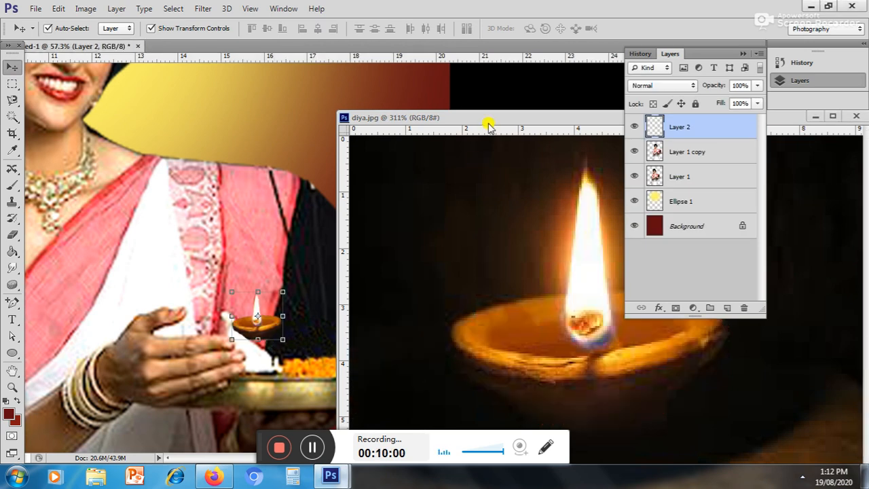
left_click(492, 120)
left_click(482, 139)
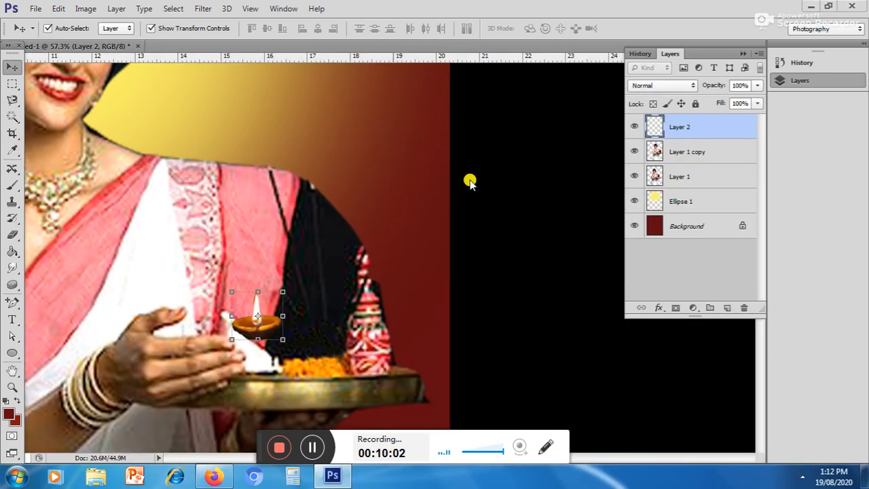
Step: Enlarge the lamp over the orange flowers on the tray and erase its dark base with a 41 px eraser so it sits among them
left_click_drag(278, 337, 326, 361)
key("Return")
scroll(320, 364, "up", 2)
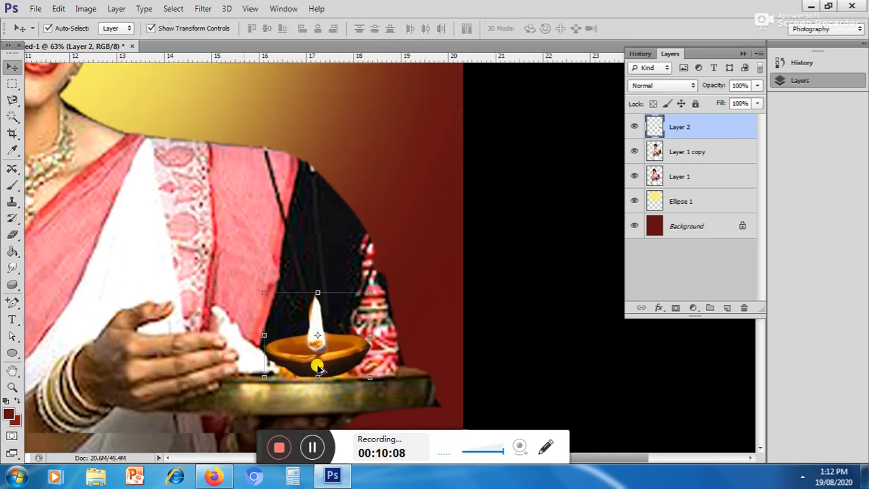
scroll(317, 365, "up", 3)
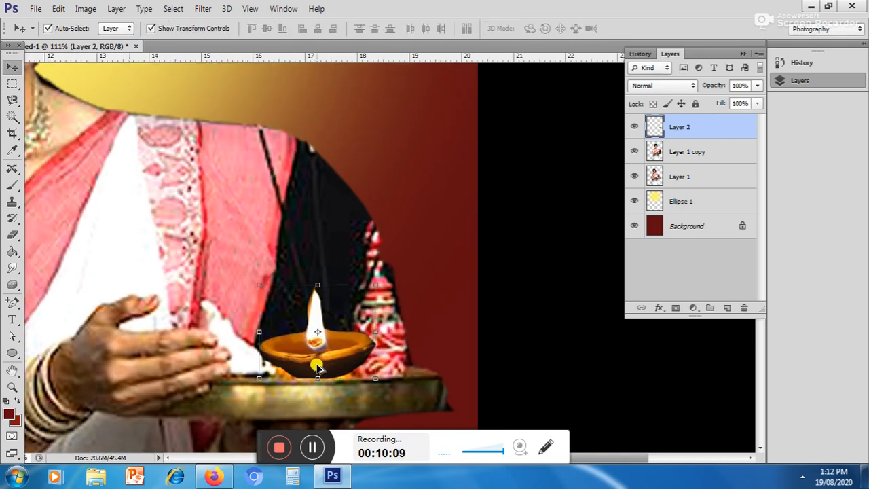
left_click(12, 234)
mouse_move(255, 372)
left_mouse_down()
mouse_move(311, 398)
mouse_move(358, 392)
mouse_move(277, 391)
mouse_move(349, 390)
mouse_move(402, 367)
mouse_move(358, 391)
mouse_move(285, 392)
mouse_move(242, 377)
mouse_move(292, 389)
mouse_move(341, 385)
mouse_move(414, 357)
mouse_move(364, 389)
mouse_move(326, 392)
left_mouse_up()
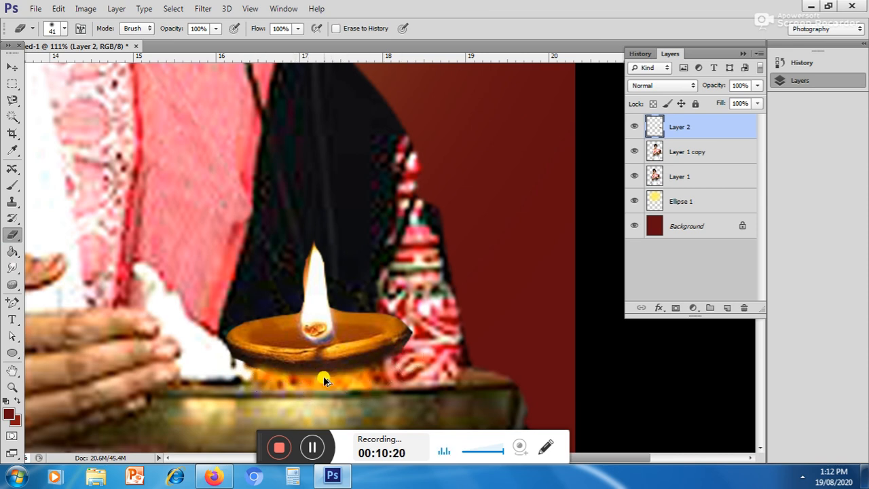
scroll(332, 366, "down", 5)
mouse_move(333, 358)
left_mouse_down()
mouse_move(315, 321)
mouse_move(340, 279)
mouse_move(360, 314)
left_mouse_up()
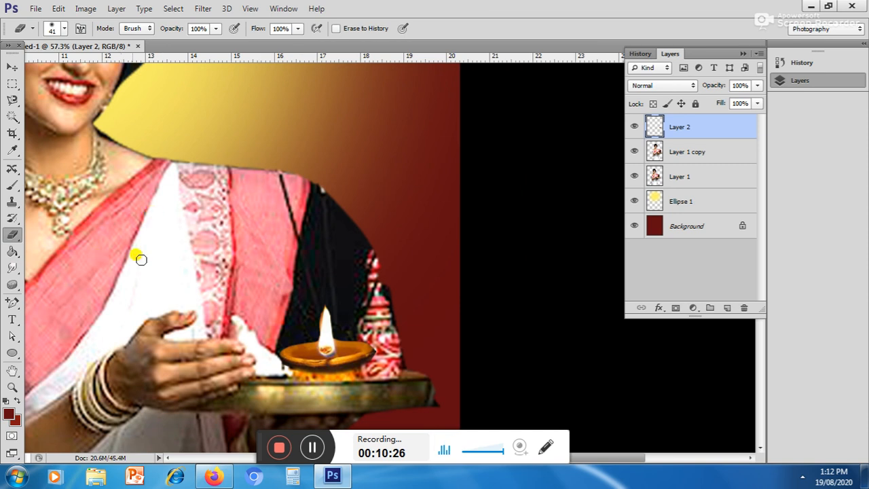
Step: Choose the Ellipse tool and set the foreground colour to a bright orange
left_click(9, 352)
left_click(9, 415)
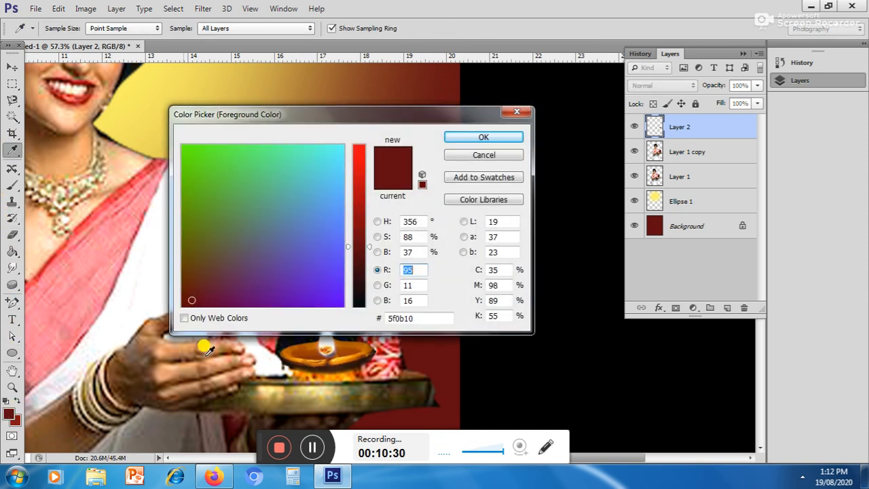
left_click(359, 156)
mouse_move(302, 192)
left_mouse_down()
mouse_move(239, 200)
mouse_move(222, 237)
mouse_move(203, 211)
left_mouse_up()
left_click(494, 134)
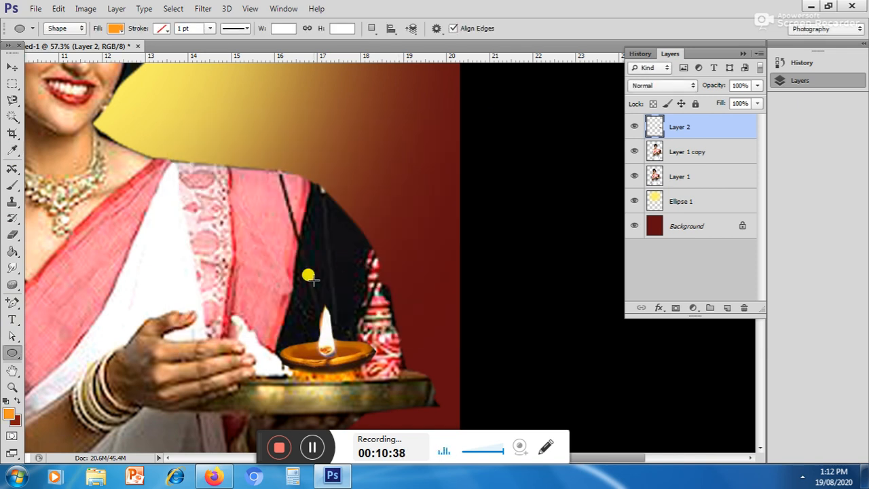
Step: Draw a tall orange ellipse, centre it around the lamp's flame, and place its layer beneath the lamp layer
left_click_drag(292, 252, 326, 329)
left_click(10, 67)
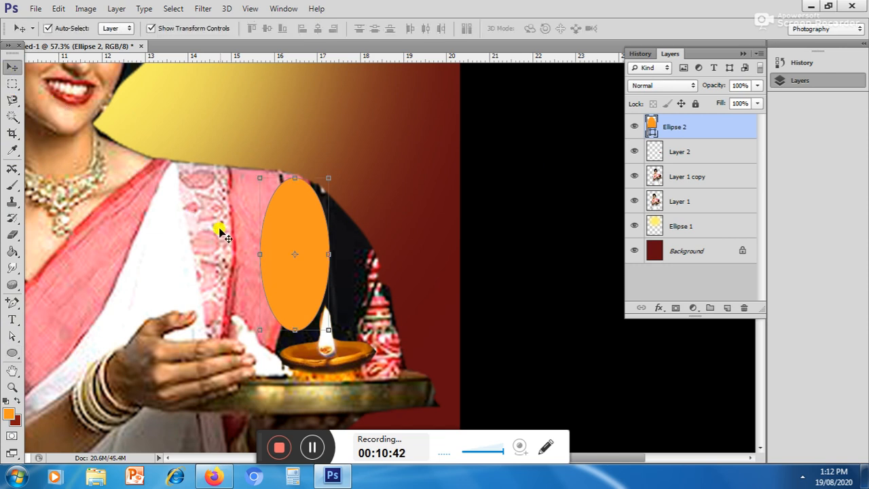
left_click_drag(283, 218, 309, 266)
left_click(683, 152)
left_click_drag(670, 141, 678, 163)
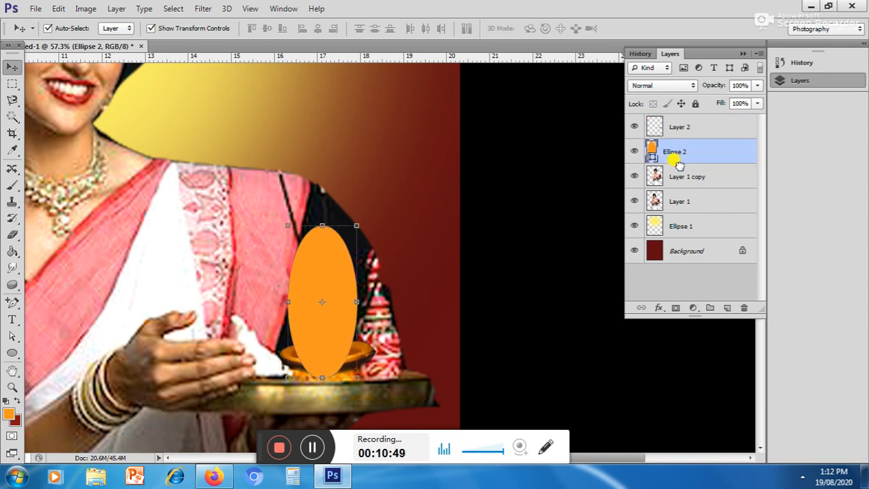
Step: Rasterize the orange ellipse and soften it into a flame glow with a Gaussian Blur of 36.0 px radius
left_click(213, 8)
mouse_move(350, 138)
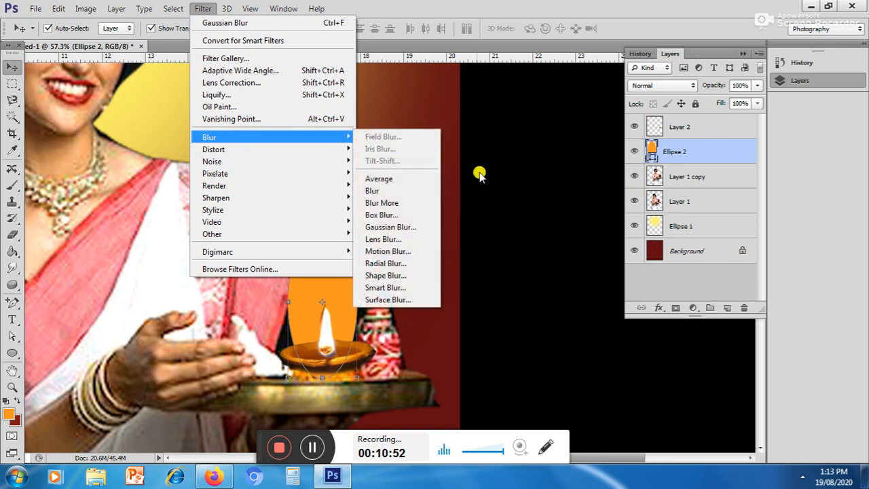
left_click(411, 229)
left_click(411, 188)
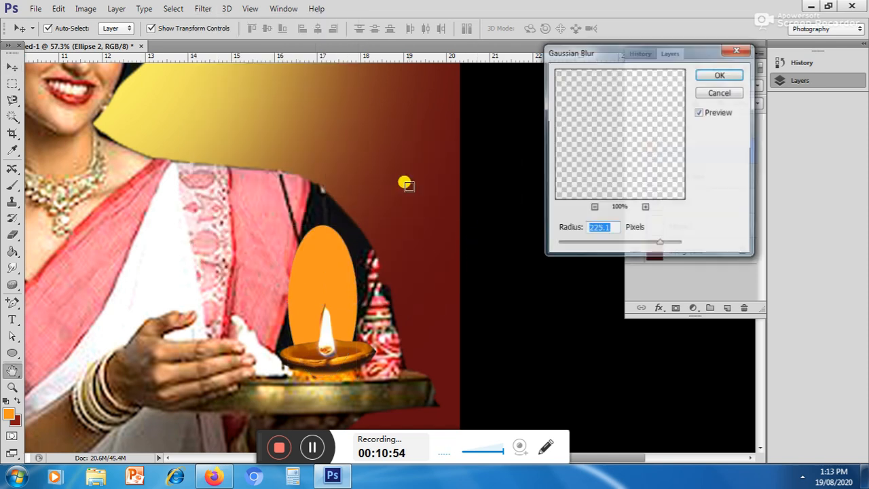
left_click_drag(662, 246, 620, 248)
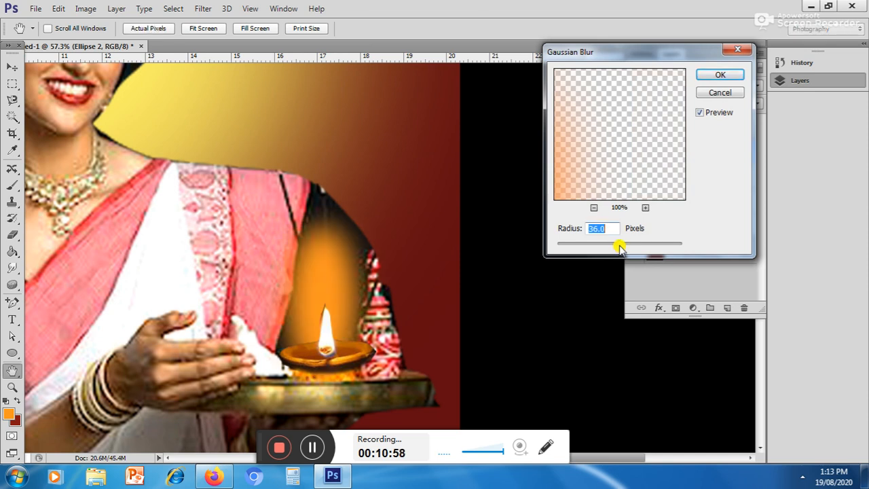
left_click(718, 75)
key("v")
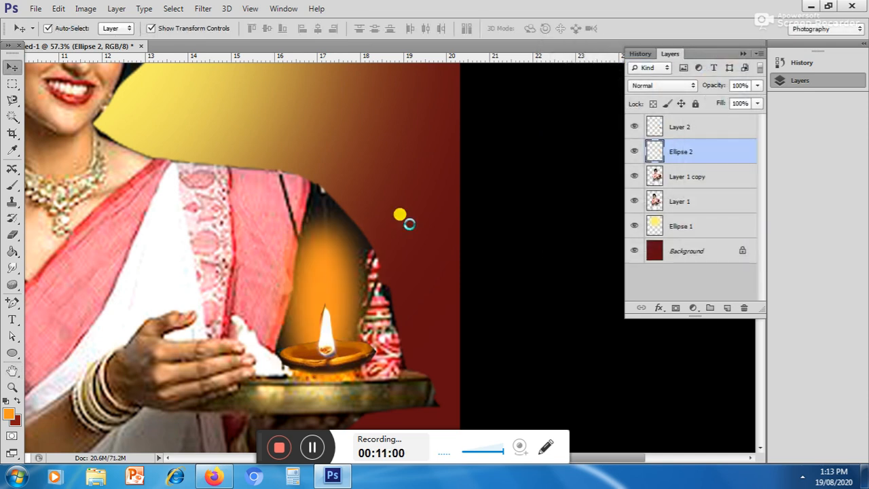
Step: Shift the yellow background glow left and slightly down so it sits behind both women
scroll(338, 239, "down", 5)
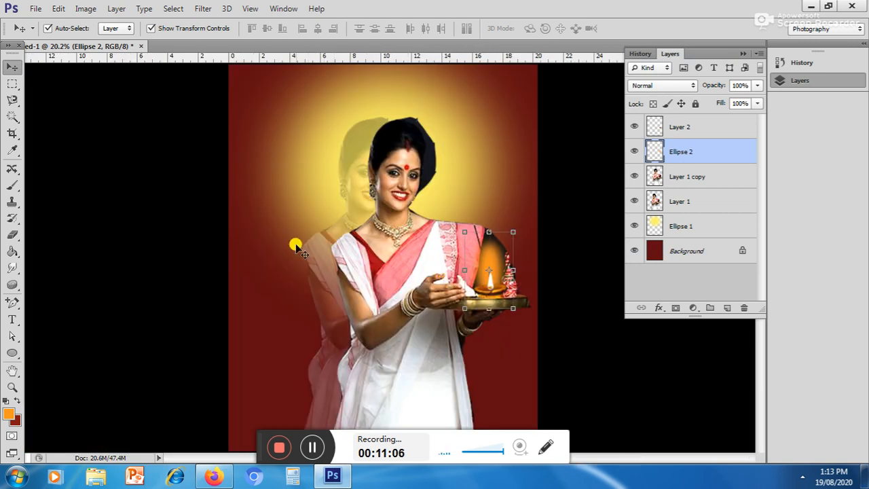
left_click(315, 112)
left_click_drag(320, 122, 296, 151)
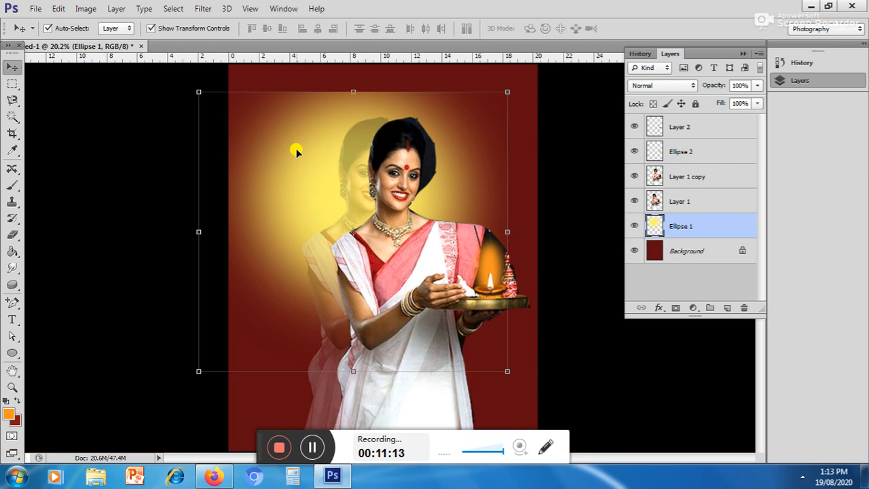
Step: Move the faded woman slightly further left of the opaque one and leave all layers deselected
left_click(347, 185)
left_click_drag(349, 181, 336, 185)
left_click(402, 182)
left_click(496, 280)
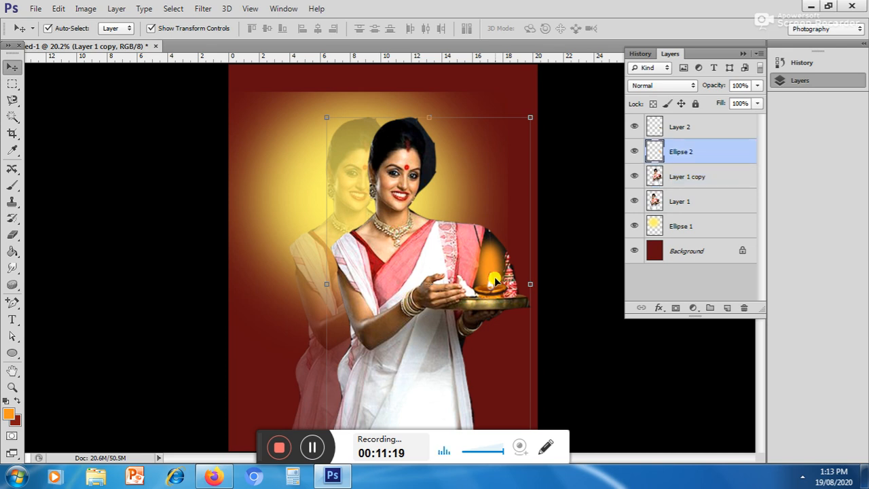
left_click(731, 291)
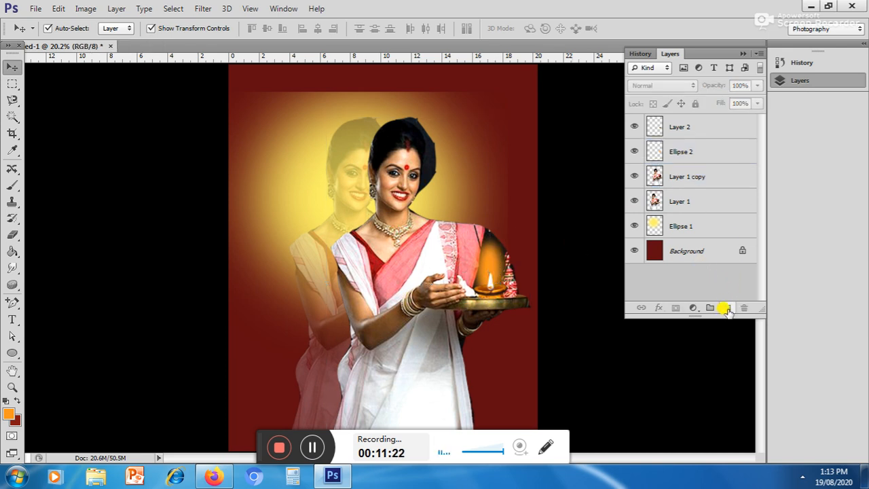